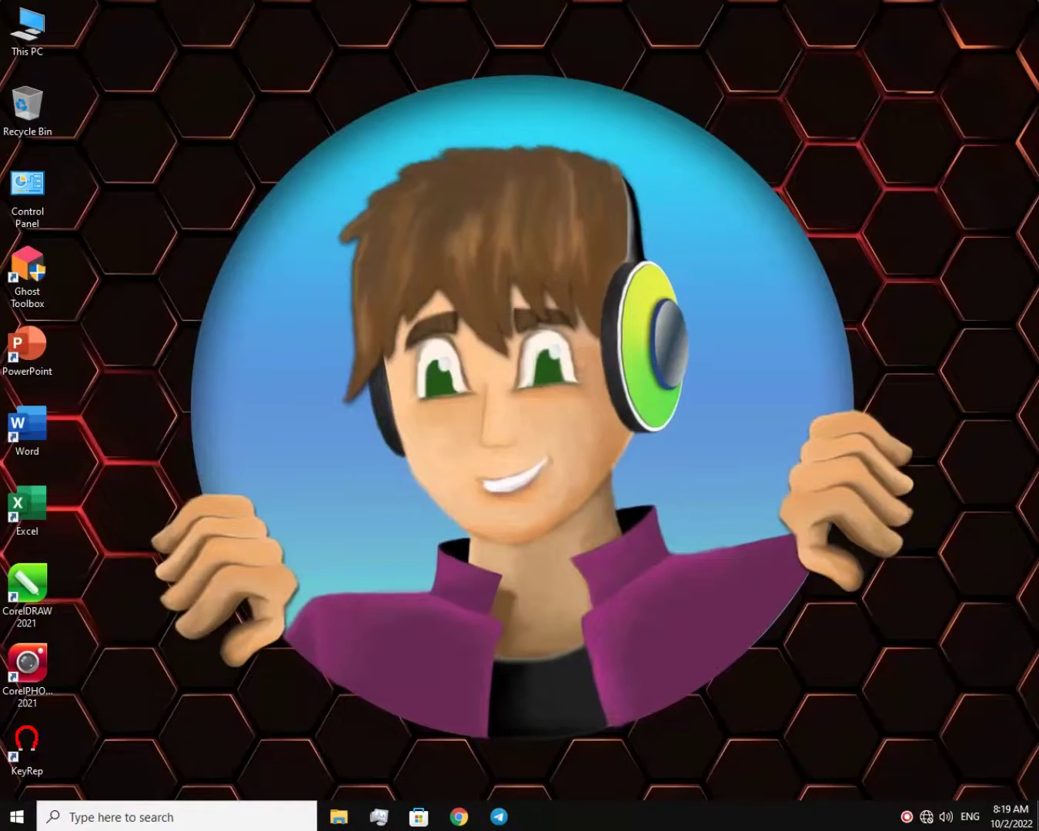
# Open the Start menu and scroll to the pinned VirtualController tile.
pyautogui.press('super')
pyautogui.scroll(-3, 357, 660)
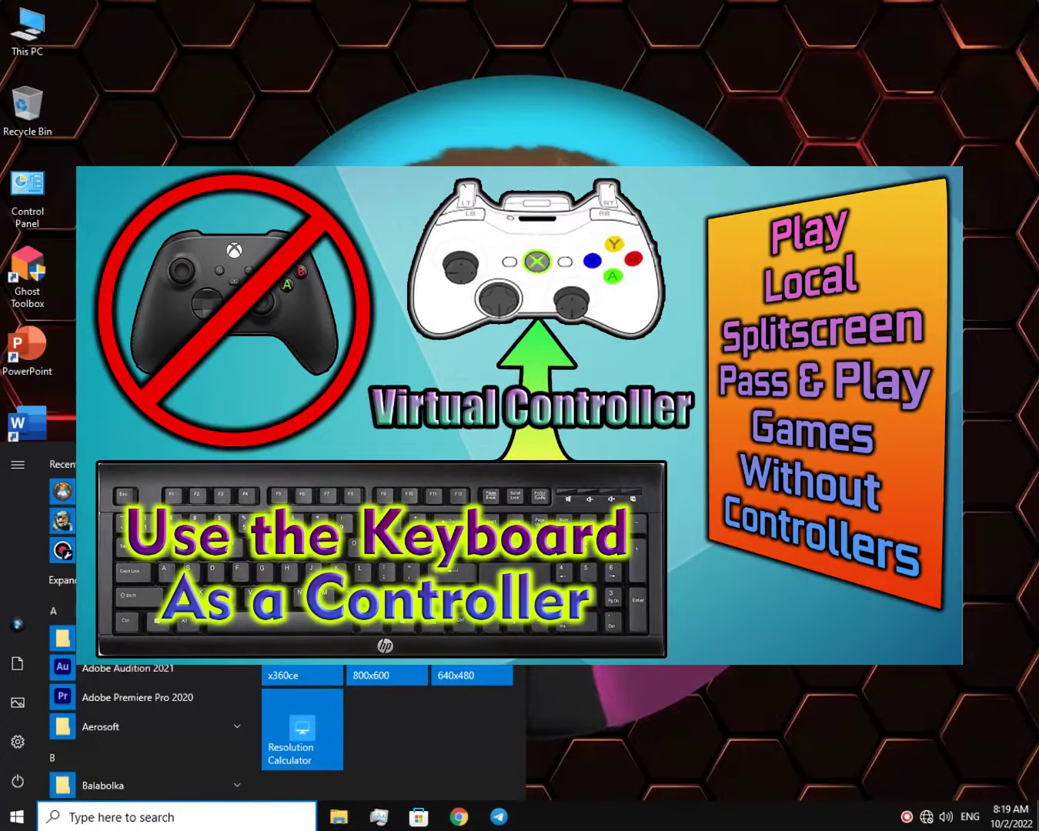
# Launch Virtual Controller and confirm joystick input is Enabled with Direct Input in Options.
pyautogui.click(324, 555)
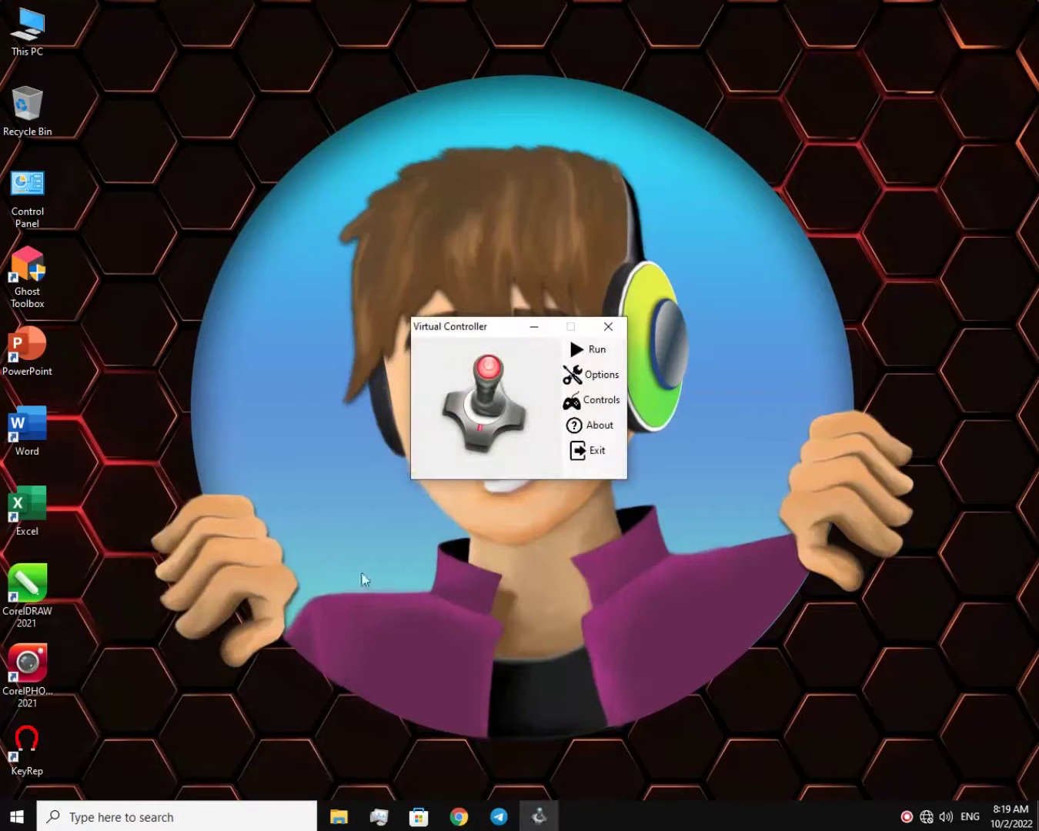
pyautogui.moveTo(467, 339)
pyautogui.mouseDown()
pyautogui.moveTo(505, 329)
pyautogui.moveTo(471, 327)
pyautogui.mouseUp()
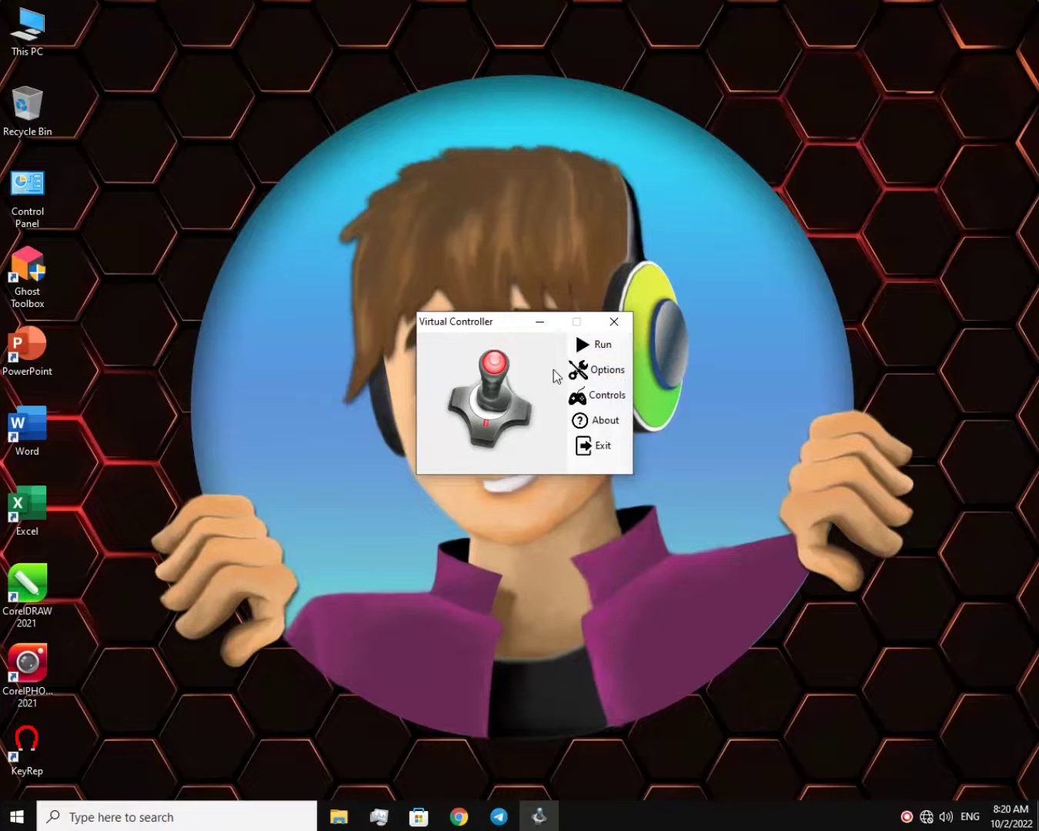
pyautogui.click(595, 371)
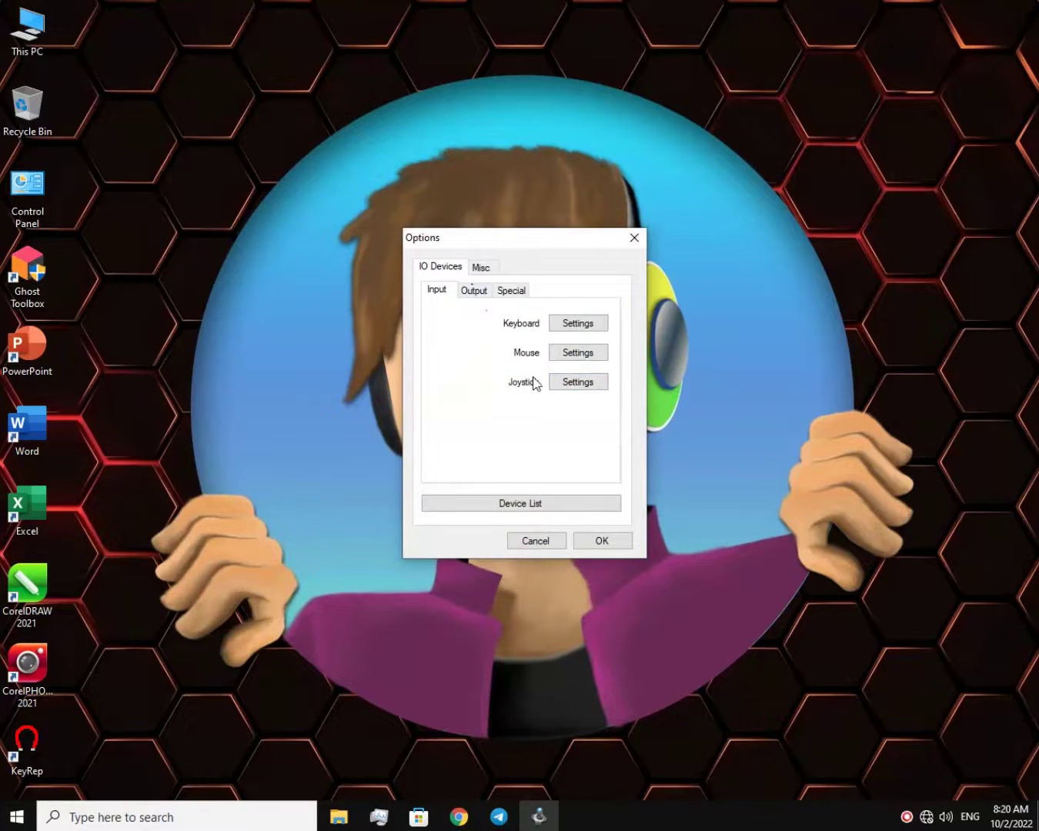
pyautogui.click(578, 382)
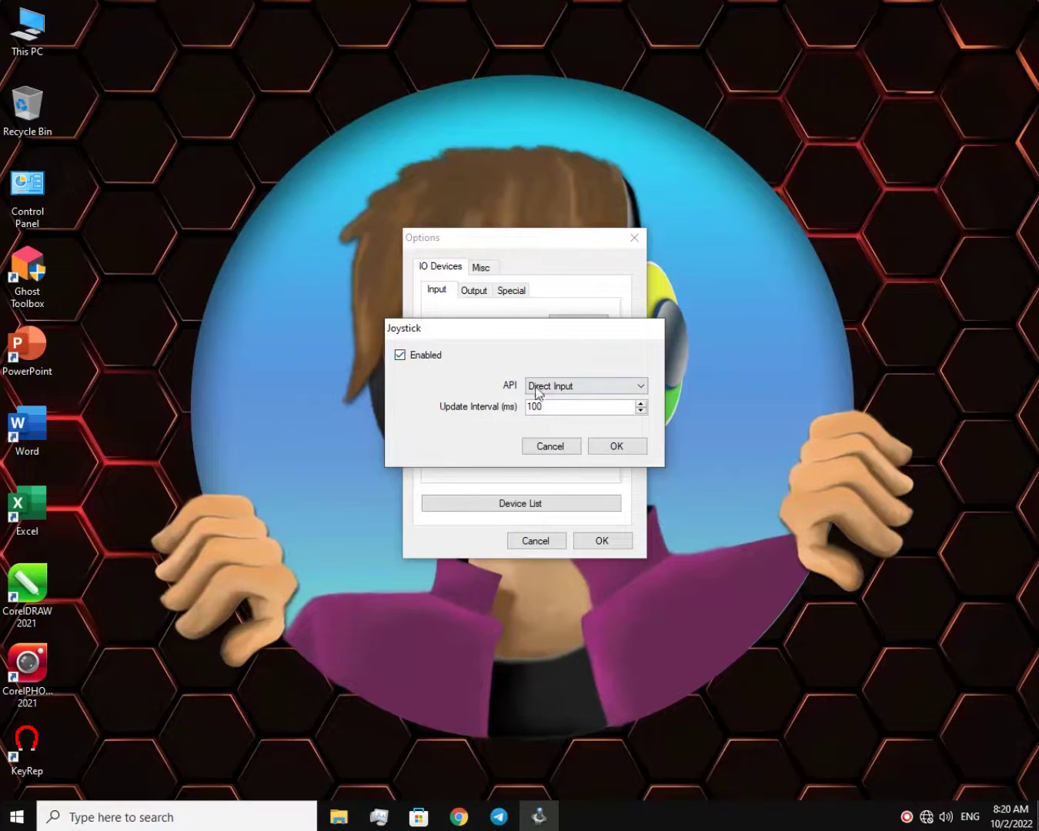
pyautogui.click(613, 446)
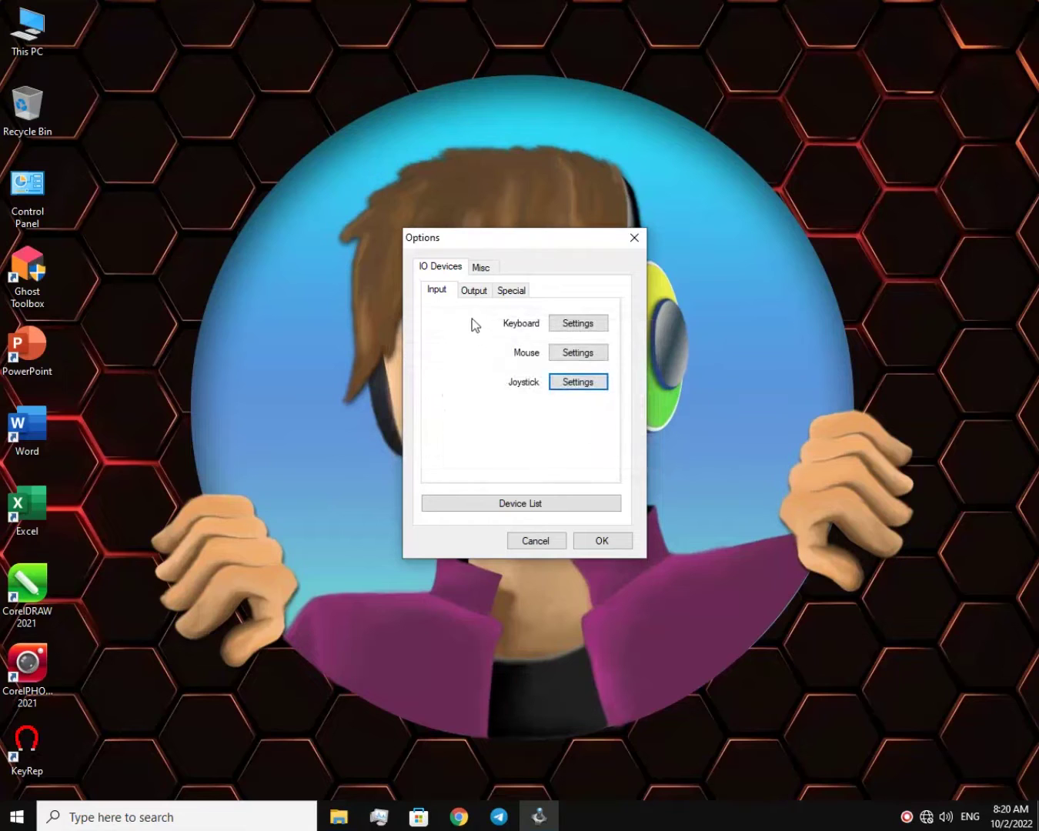
# Confirm the vMouse output device stays enabled, then close Options.
pyautogui.click(474, 291)
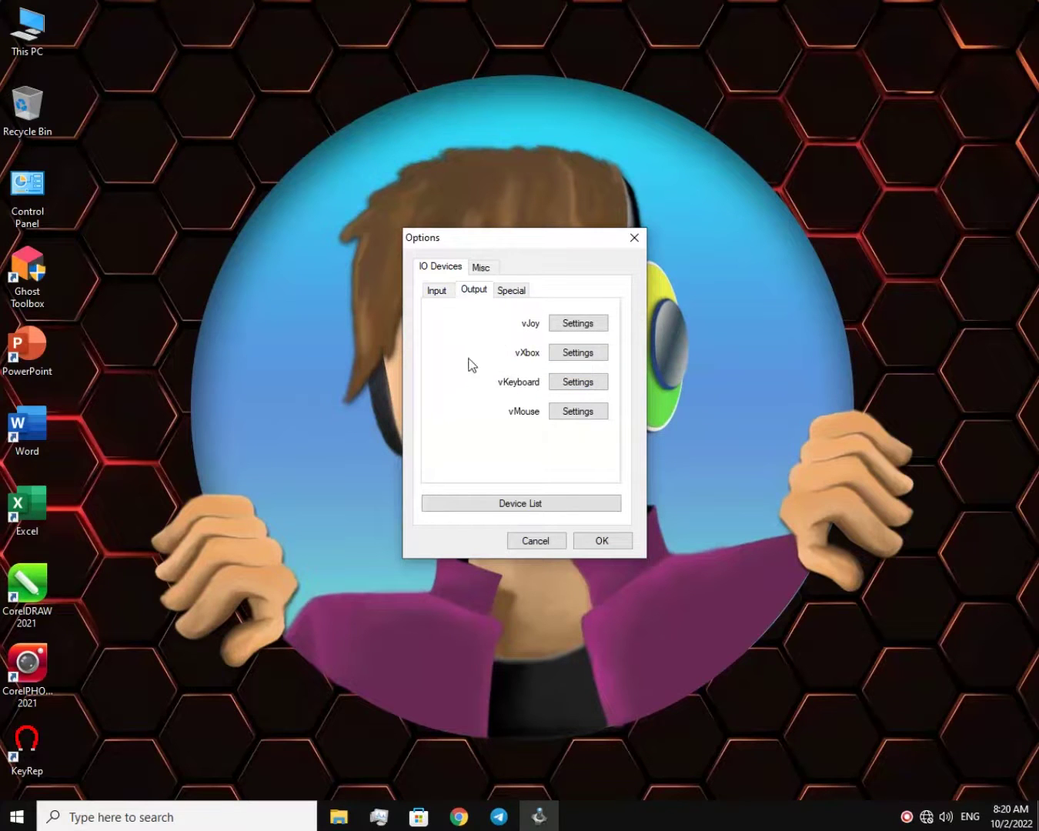
pyautogui.click(579, 413)
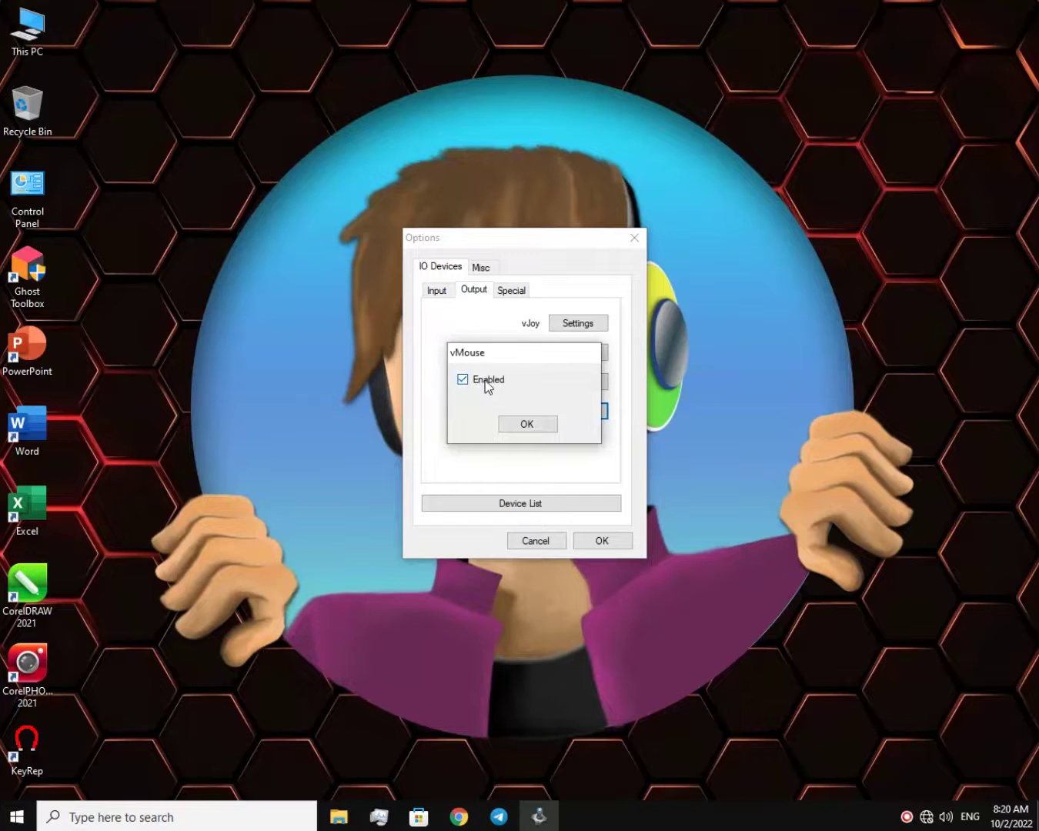
pyautogui.click(524, 426)
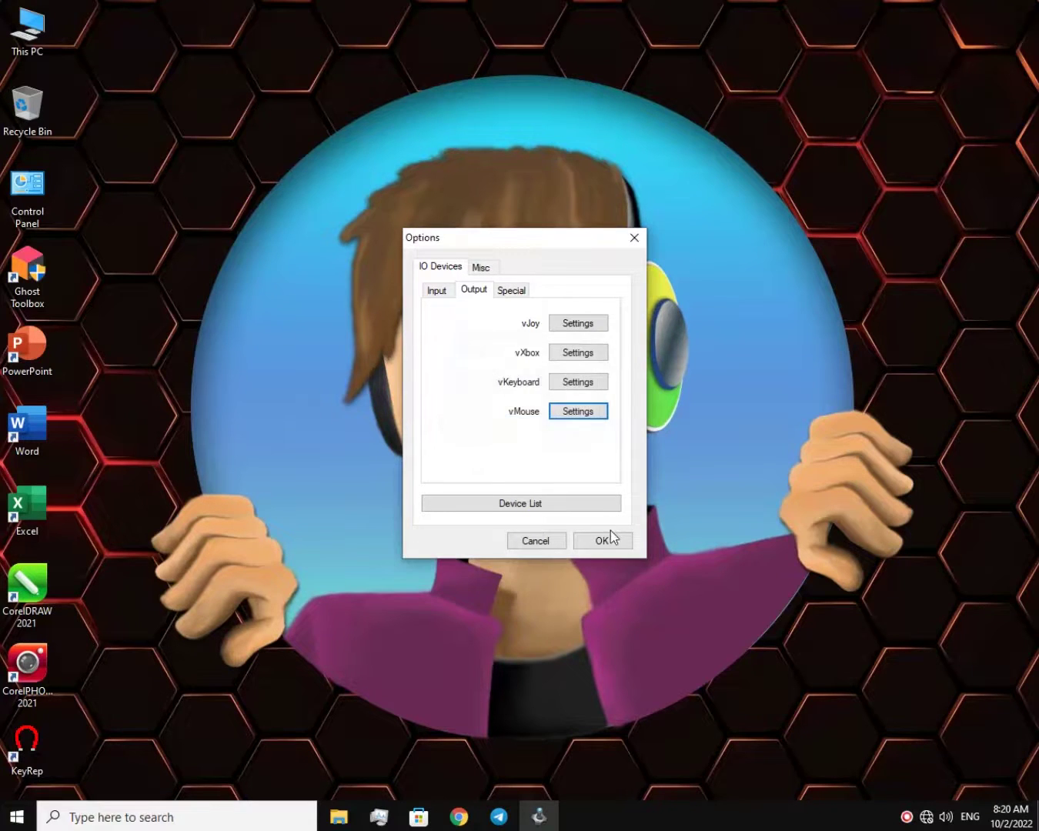
pyautogui.click(611, 536)
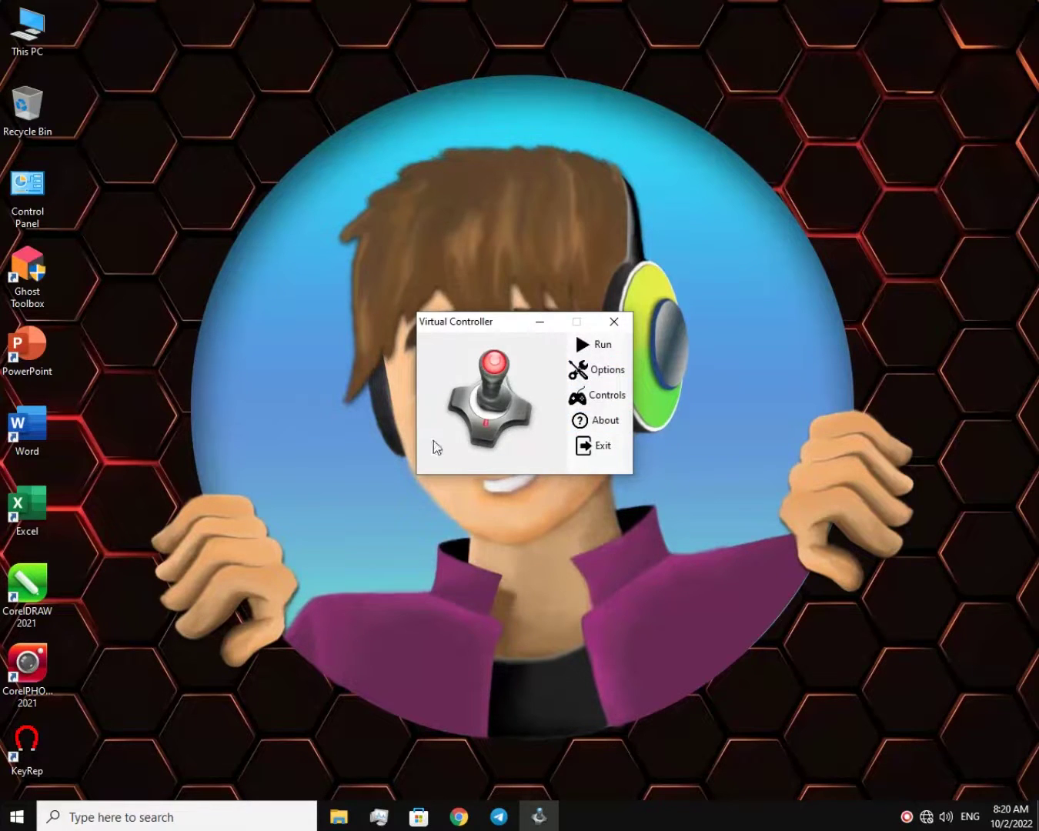
# Open Bind Manager and start Quick Binding for the vMouse outputs.
pyautogui.click(605, 403)
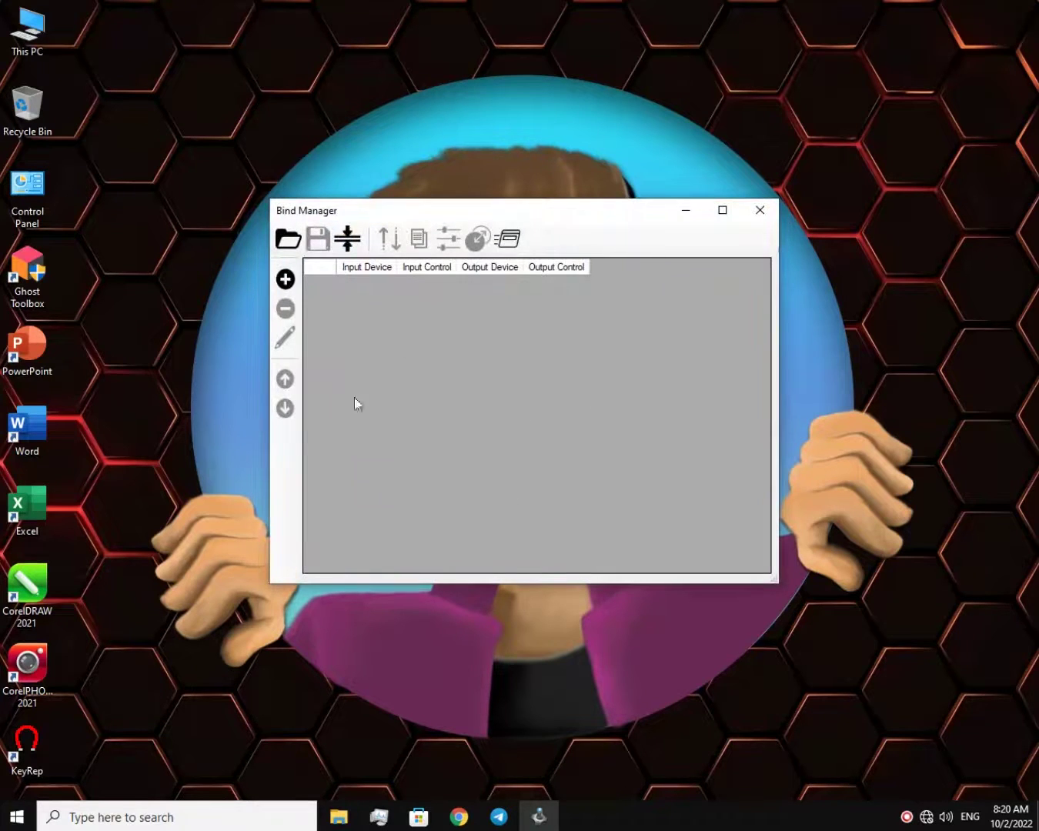
pyautogui.click(507, 240)
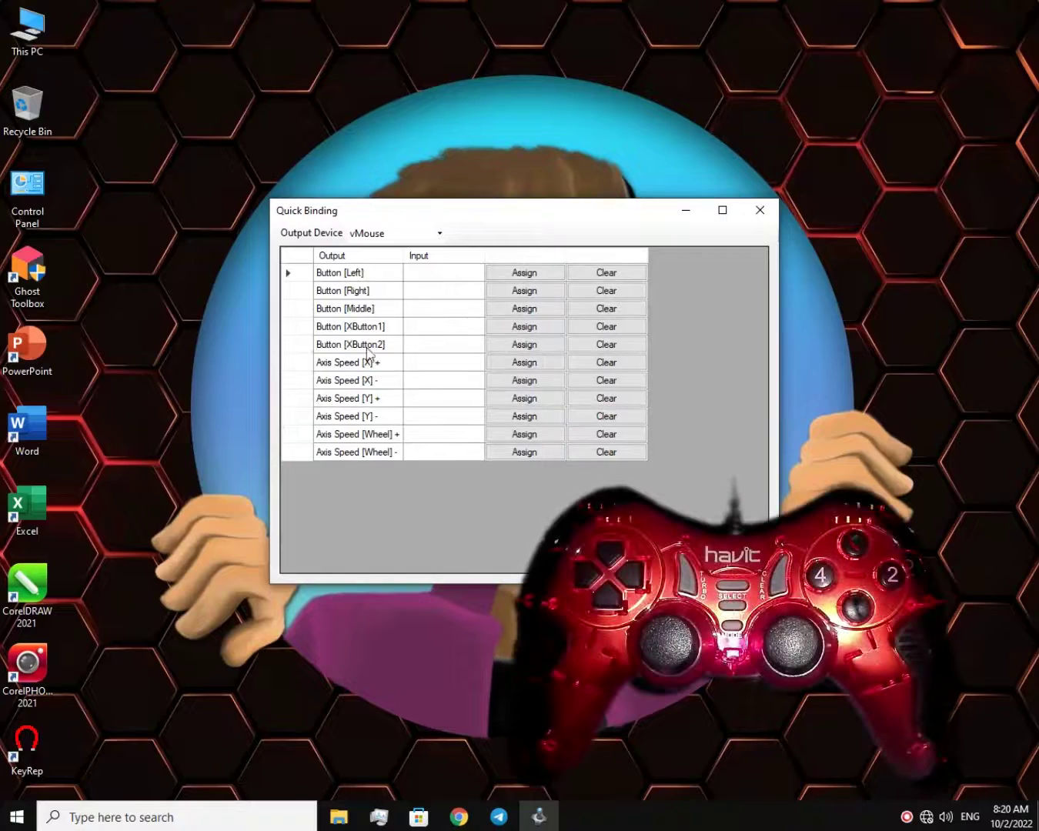
# Bind vMouse Left, Right and Middle buttons to controller buttons 5, 6 and 10.
pyautogui.click(418, 279)
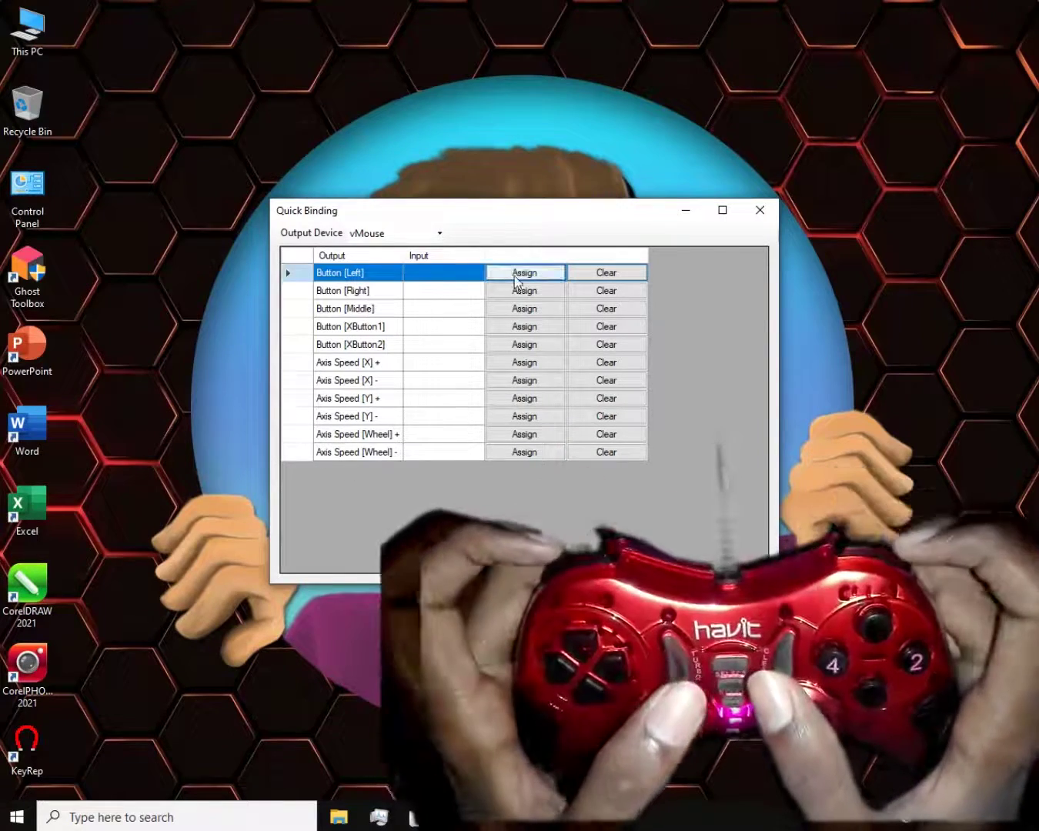
pyautogui.click(514, 275)
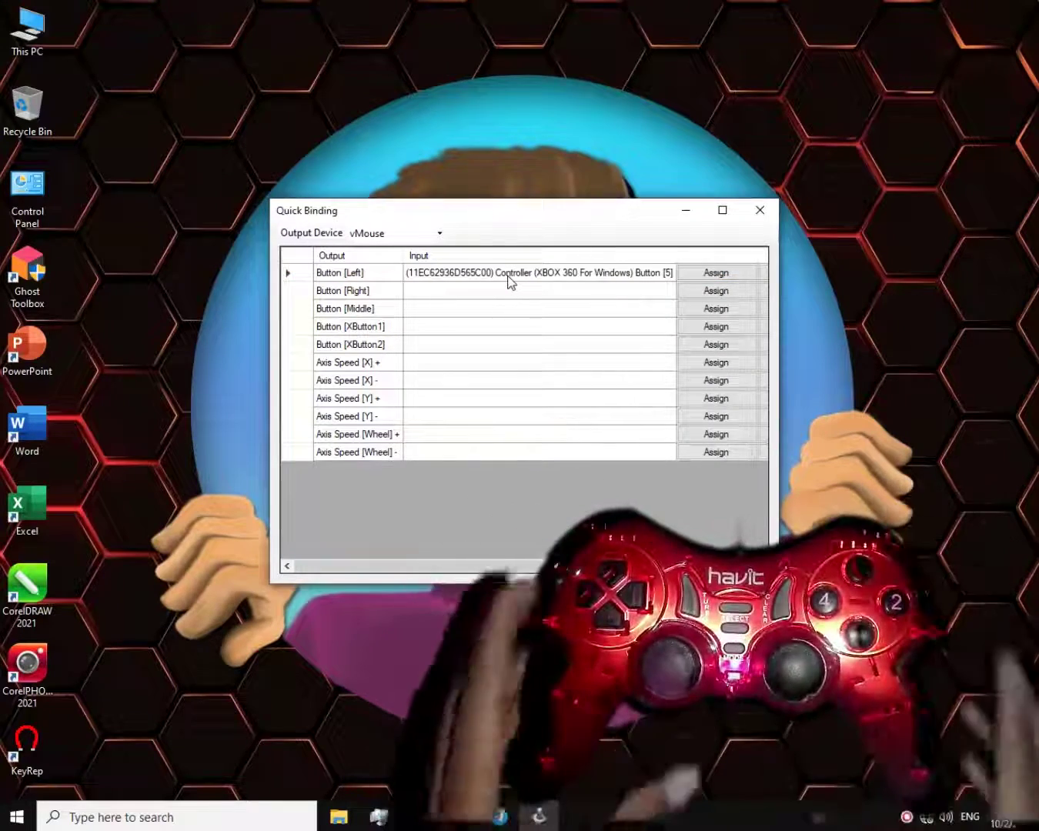
pyautogui.click(336, 299)
pyautogui.click(737, 292)
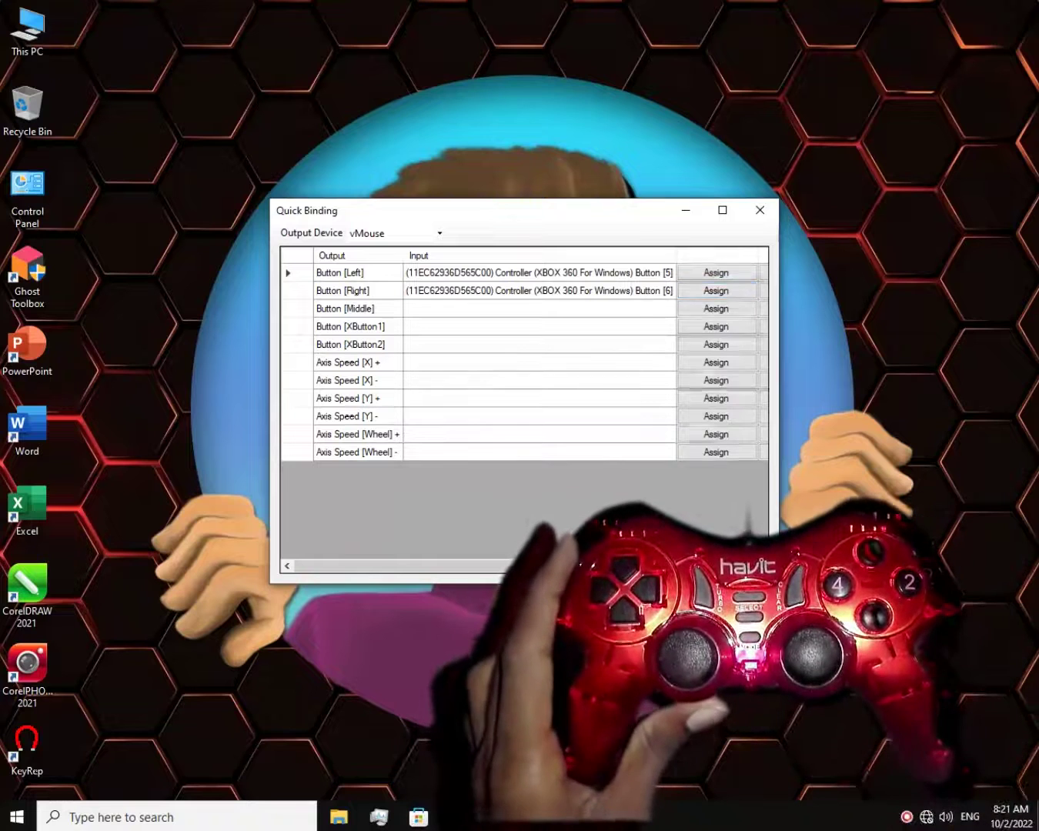
pyautogui.click(367, 309)
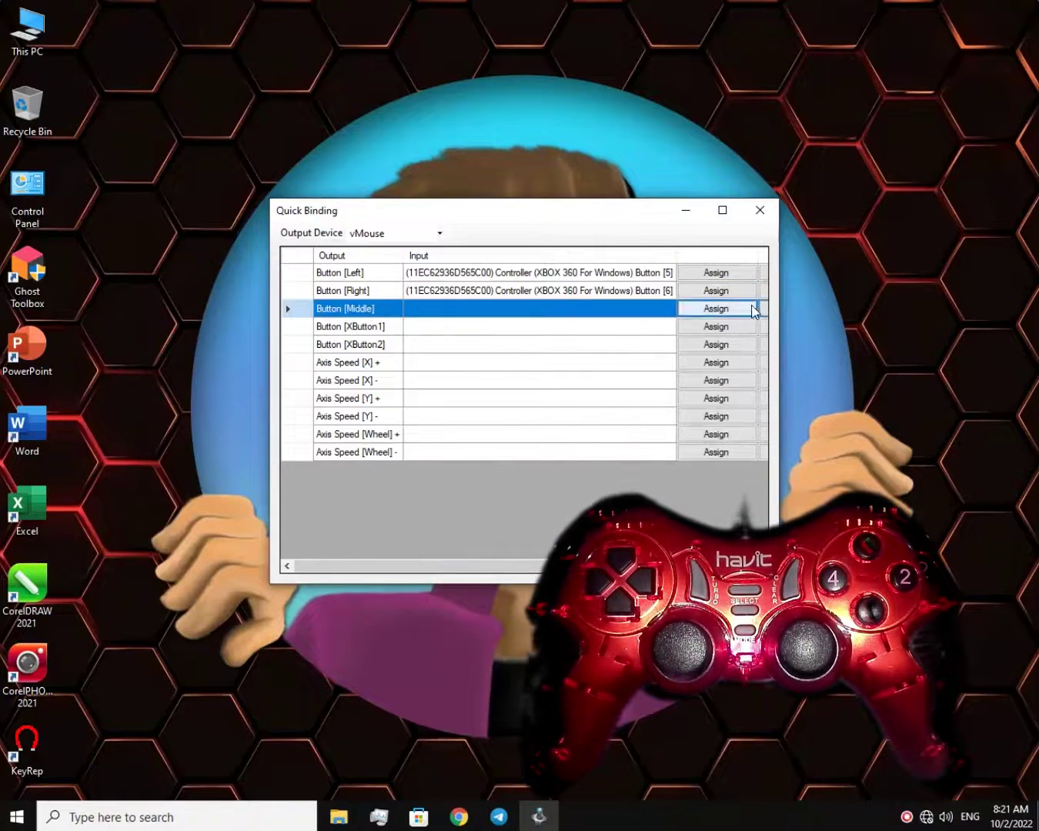
pyautogui.click(709, 311)
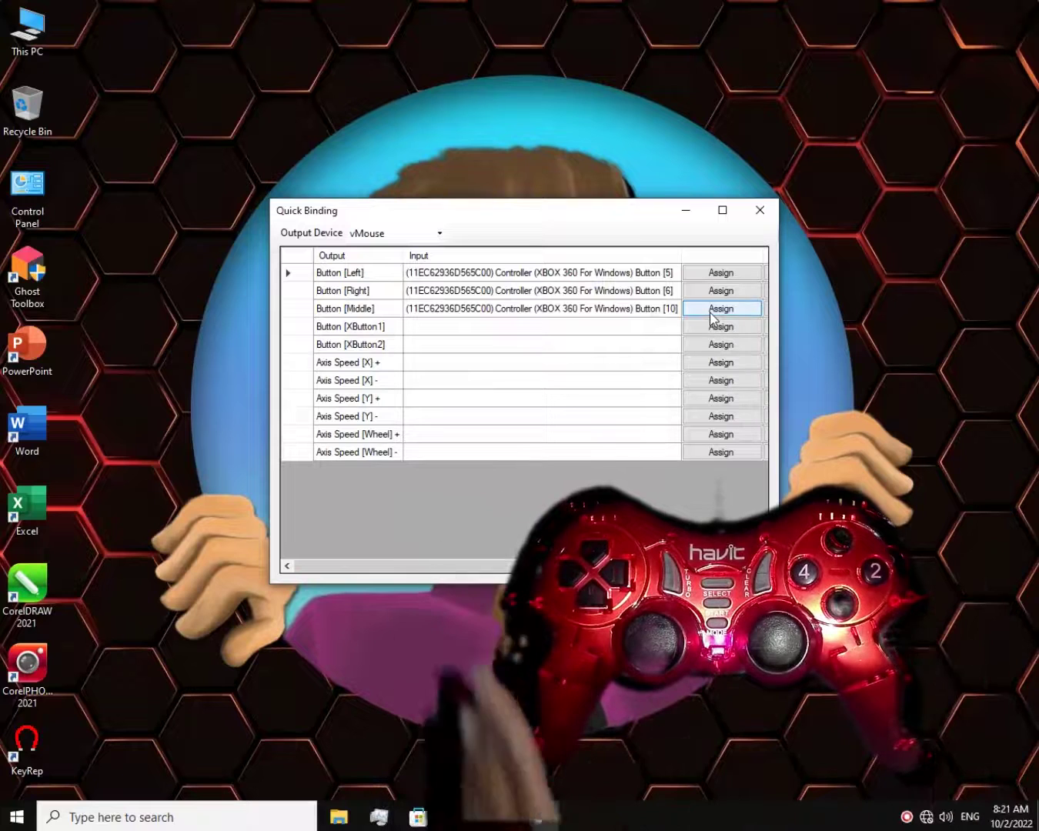
# Look over the Button [XButton1] and [XButton2] output rows.
pyautogui.click(365, 332)
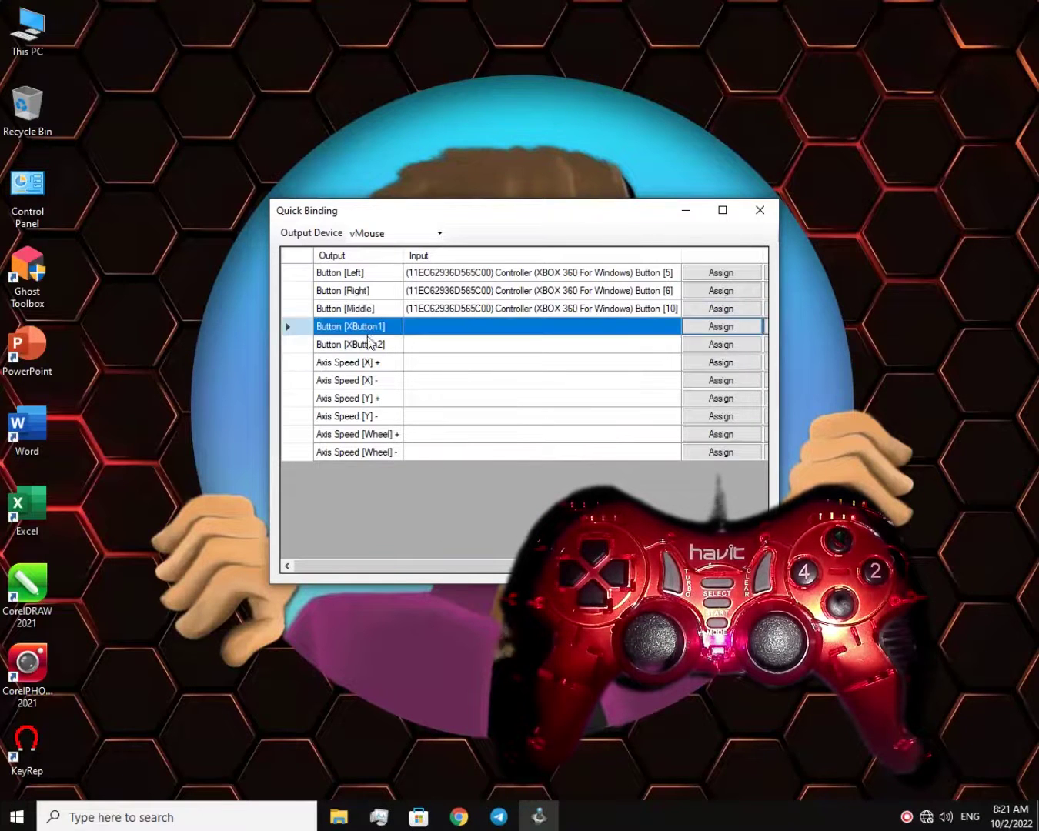
pyautogui.click(366, 344)
pyautogui.click(365, 332)
pyautogui.click(376, 346)
pyautogui.click(395, 332)
# Review the Axis Speed rows and bind Axis Speed [X] + to the controller's Axis [X] +.
pyautogui.click(349, 365)
pyautogui.click(373, 380)
pyautogui.click(365, 399)
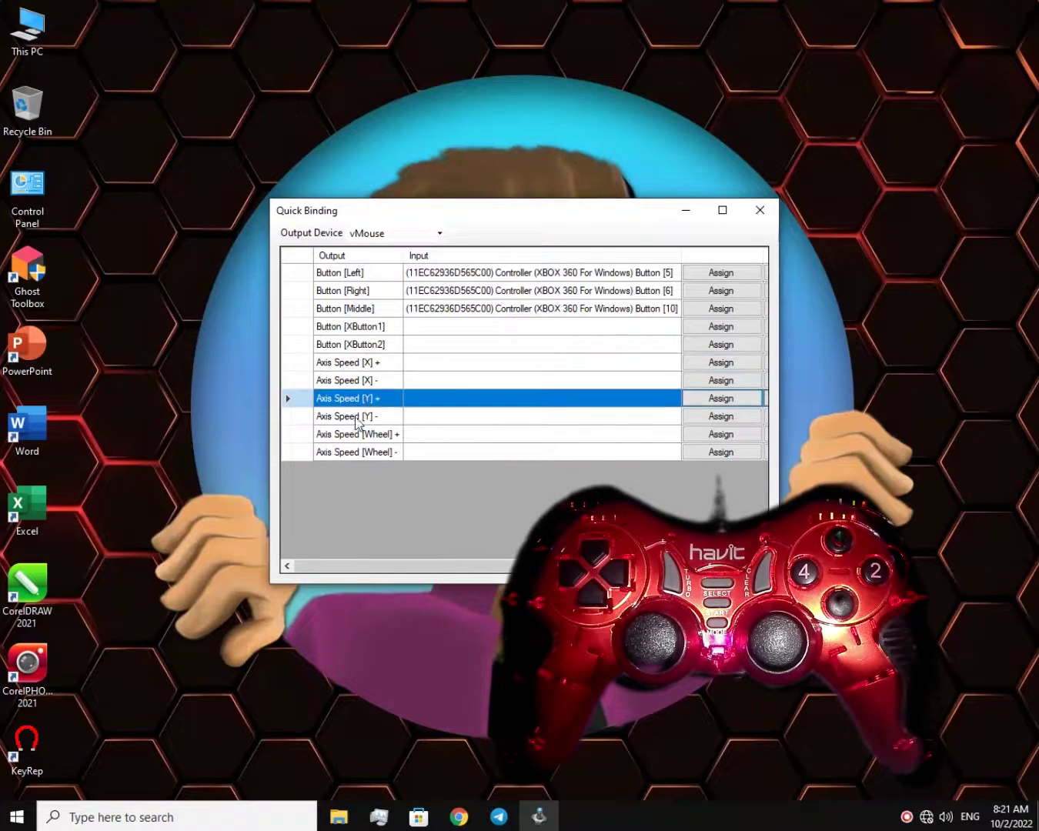
pyautogui.click(360, 417)
pyautogui.click(359, 365)
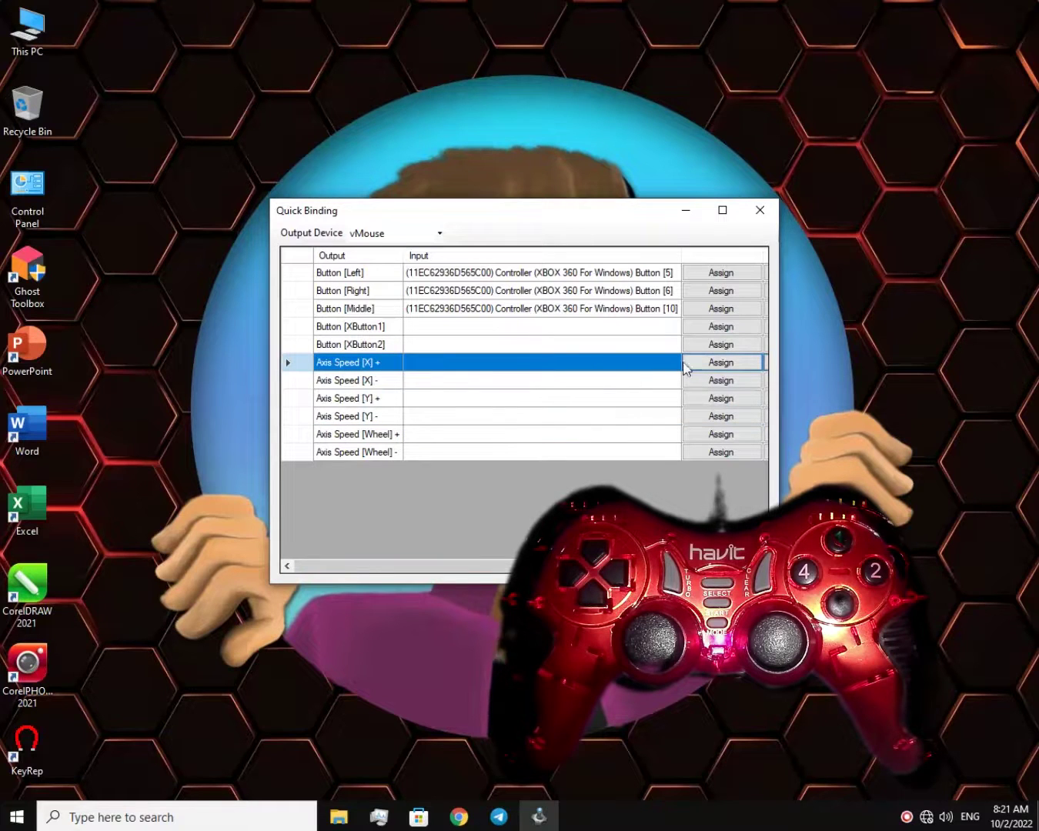
pyautogui.click(356, 378)
pyautogui.click(353, 398)
pyautogui.click(353, 415)
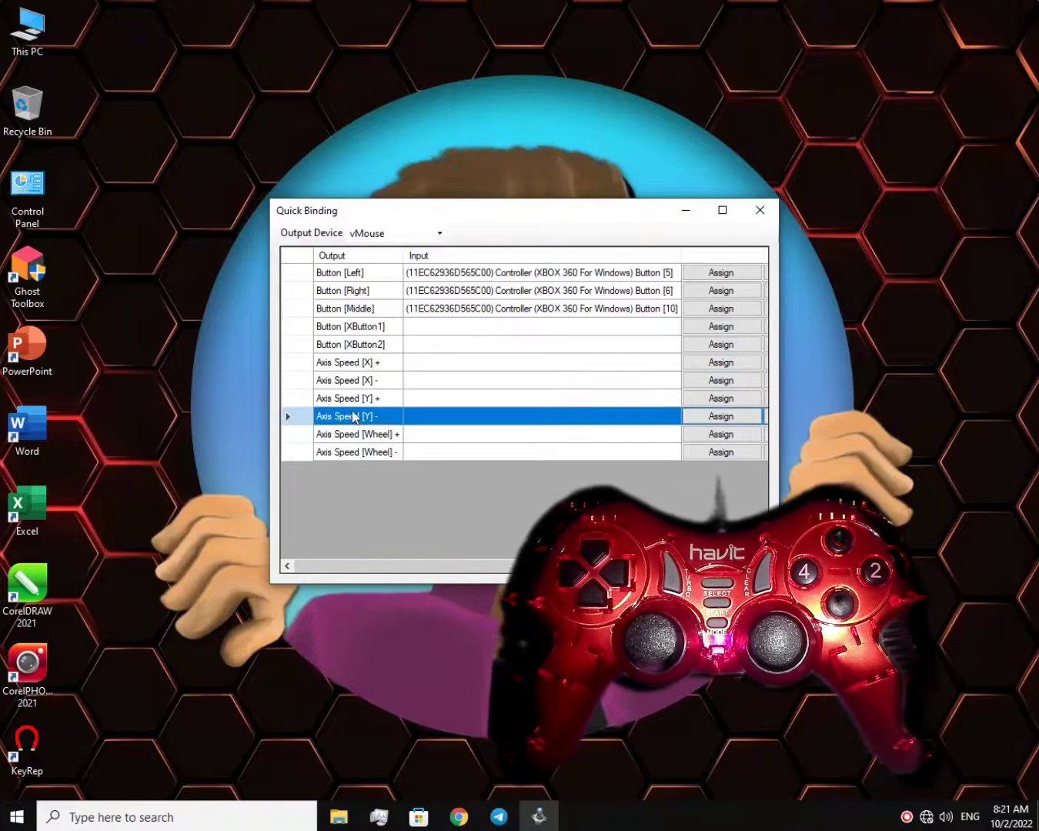
pyautogui.click(539, 364)
pyautogui.click(379, 382)
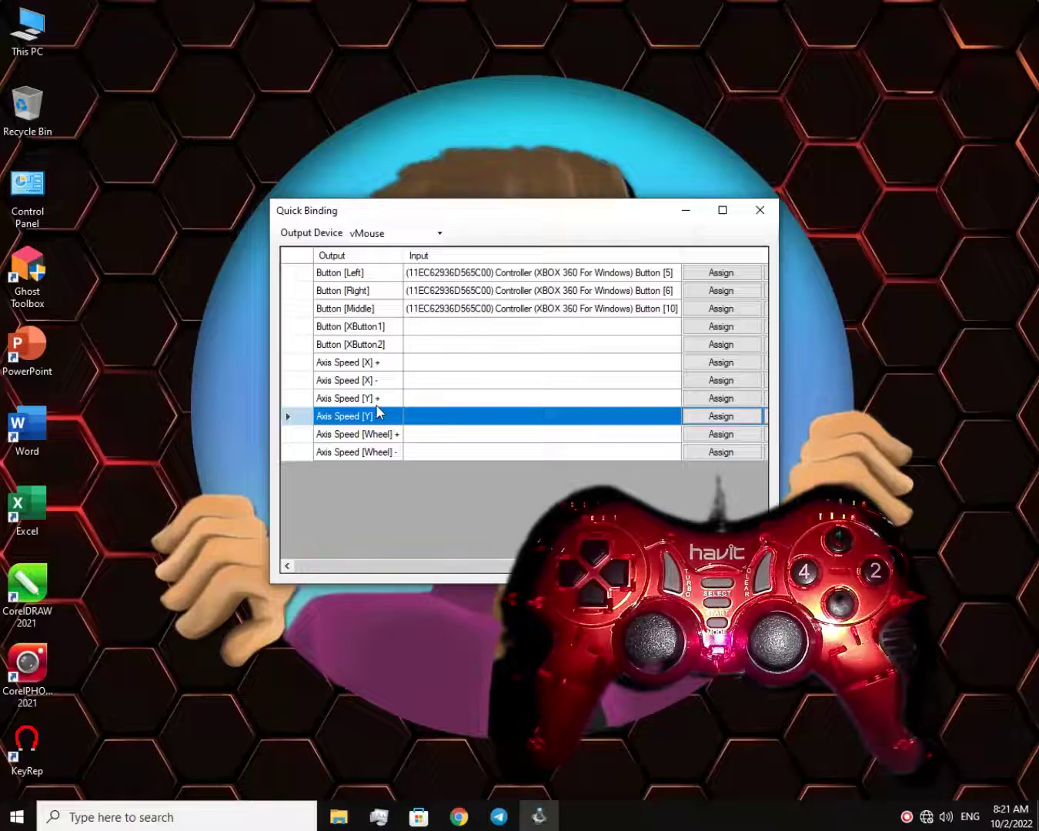
pyautogui.click(366, 368)
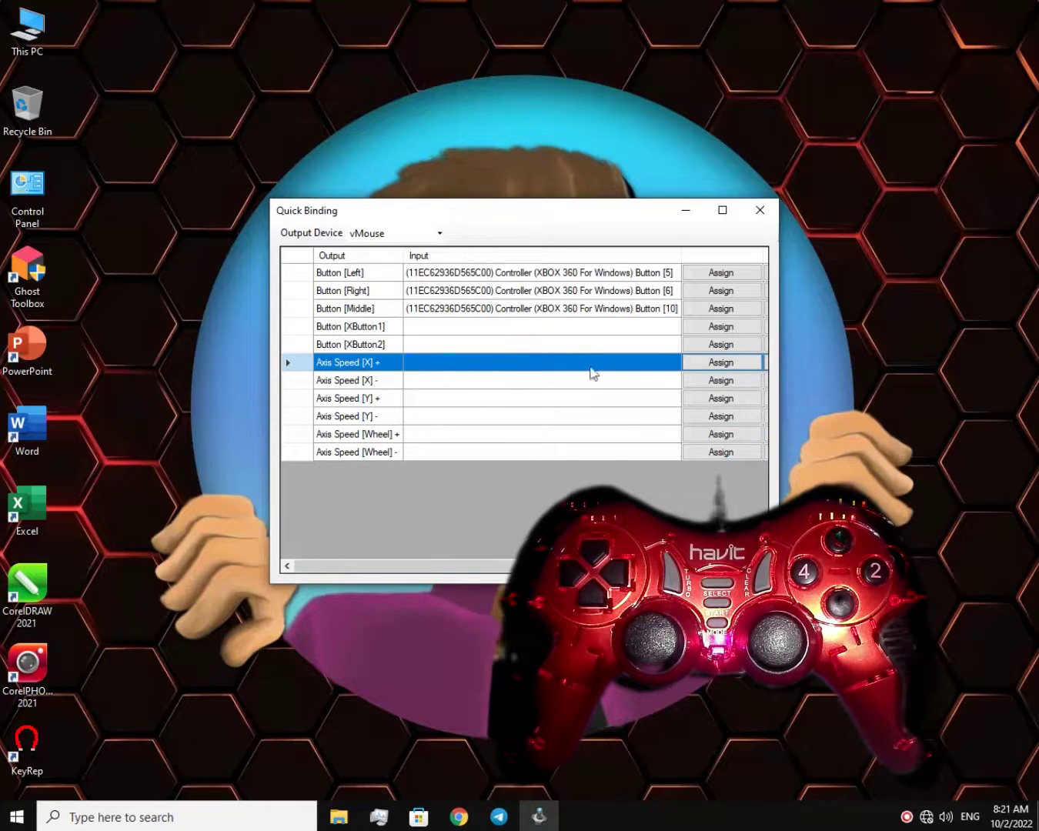
pyautogui.click(701, 364)
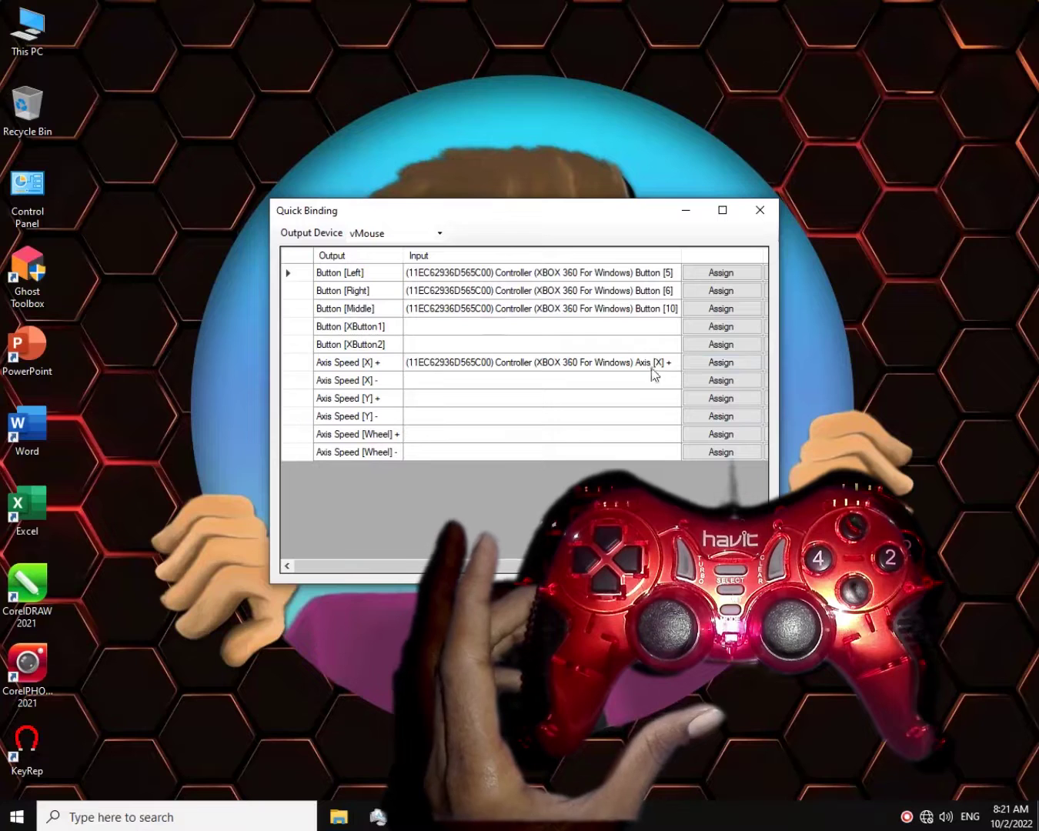
# Bind Axis Speed [X] -, [Y] + and [Y] - to the matching controller X and Y axes.
pyautogui.click(649, 364)
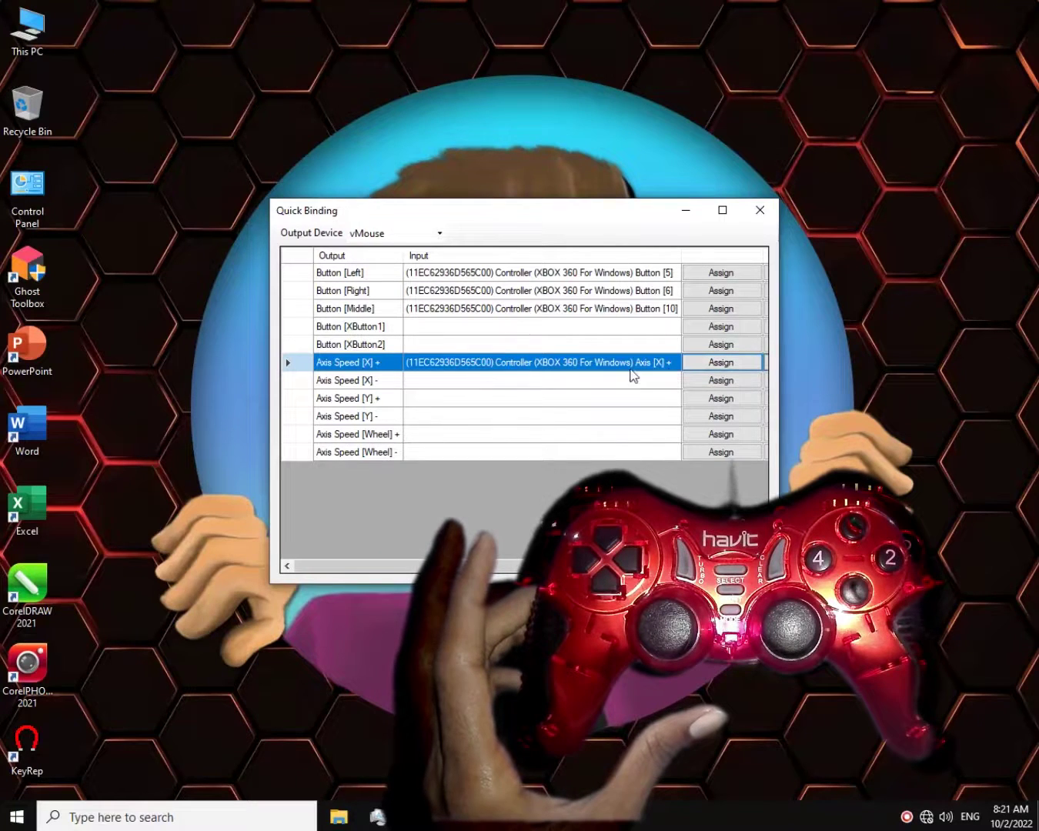
pyautogui.click(395, 387)
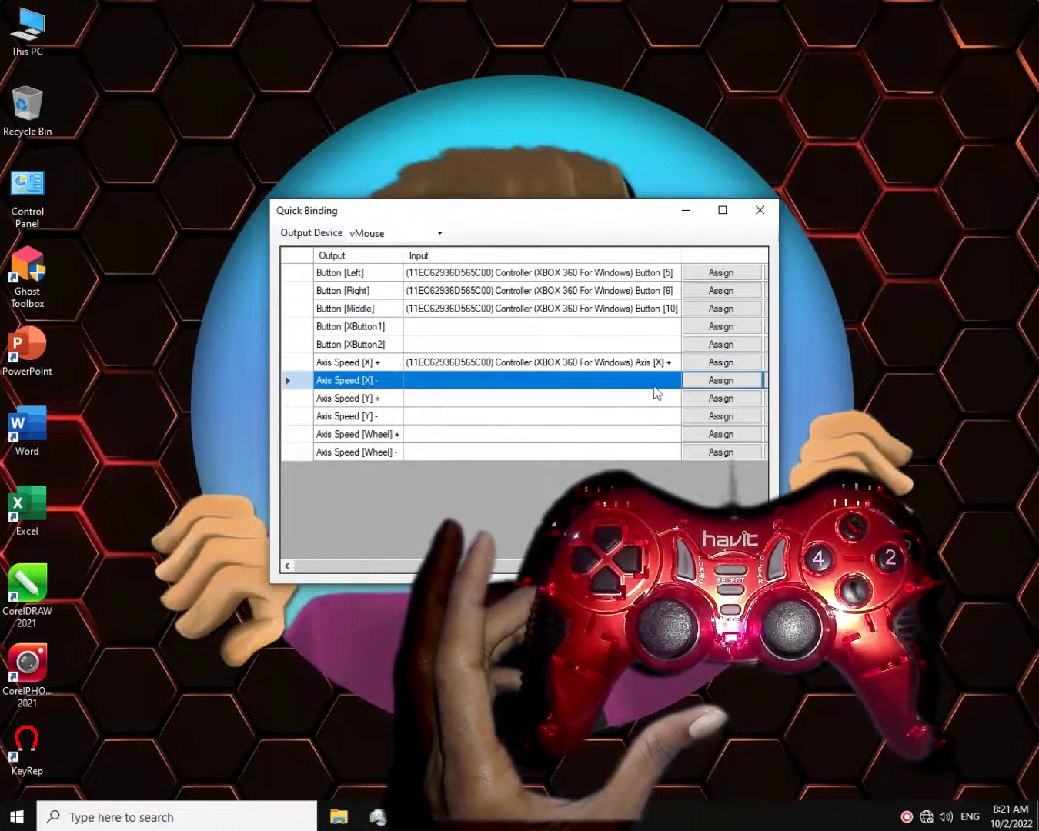
pyautogui.click(694, 385)
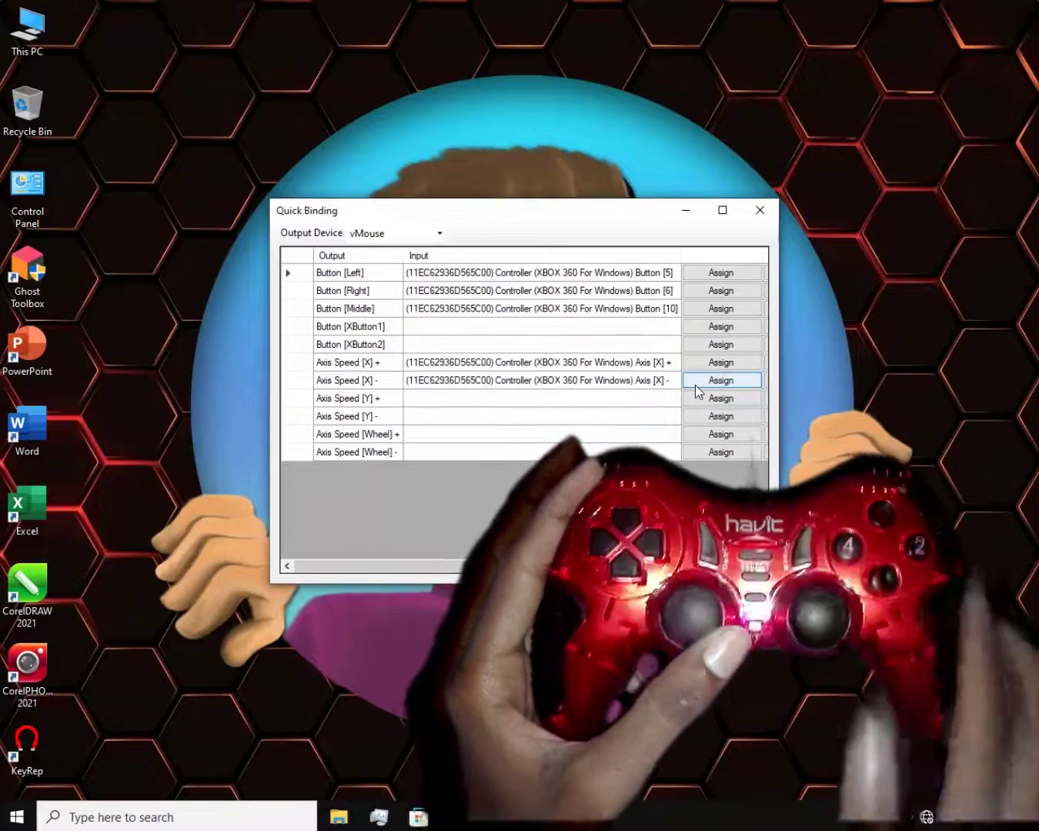
pyautogui.click(386, 400)
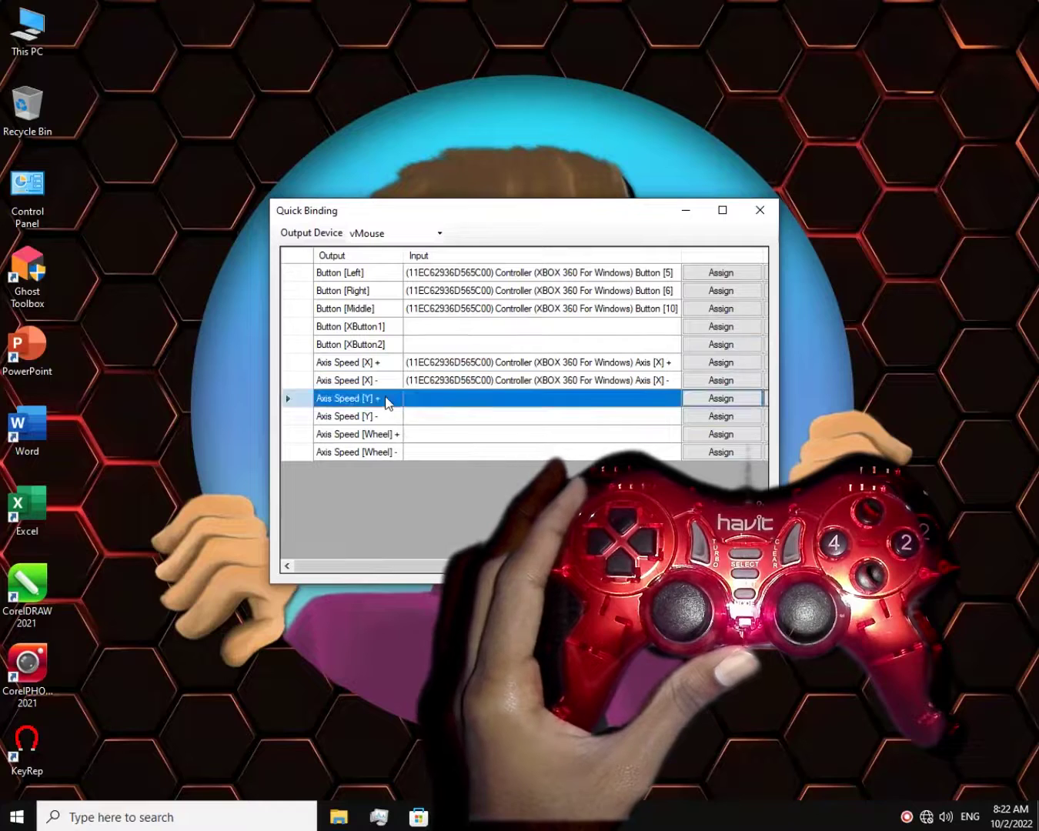
pyautogui.click(709, 400)
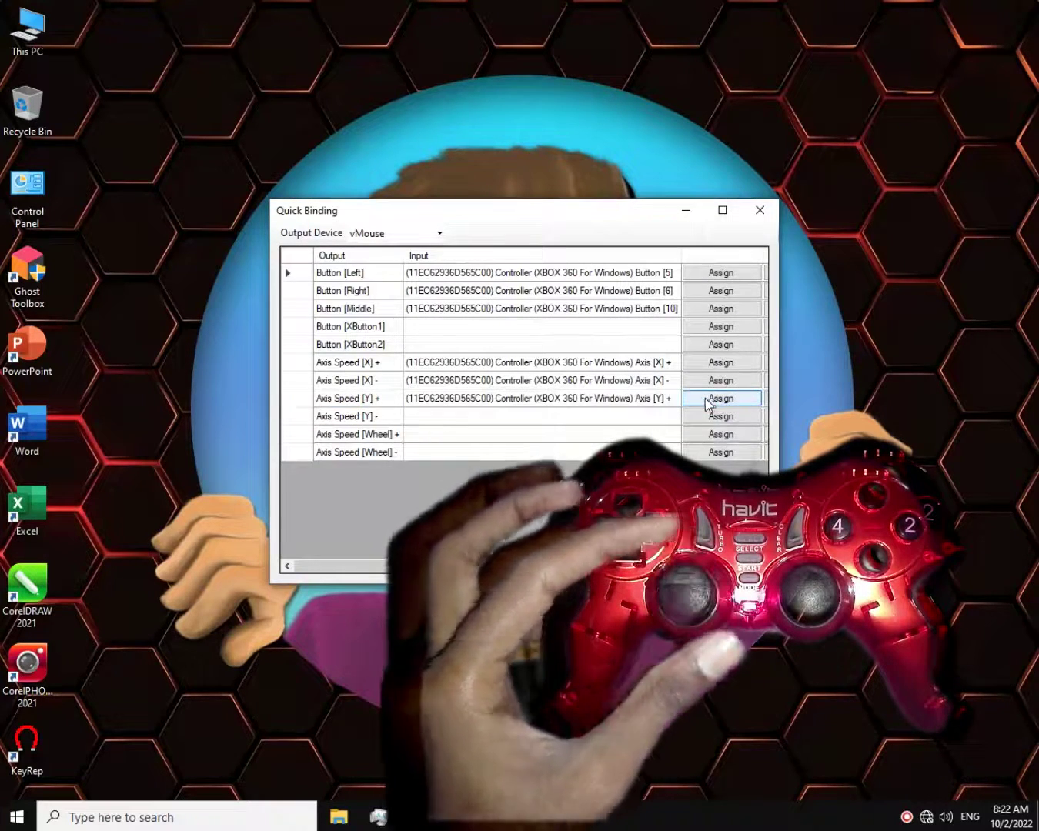
pyautogui.click(704, 419)
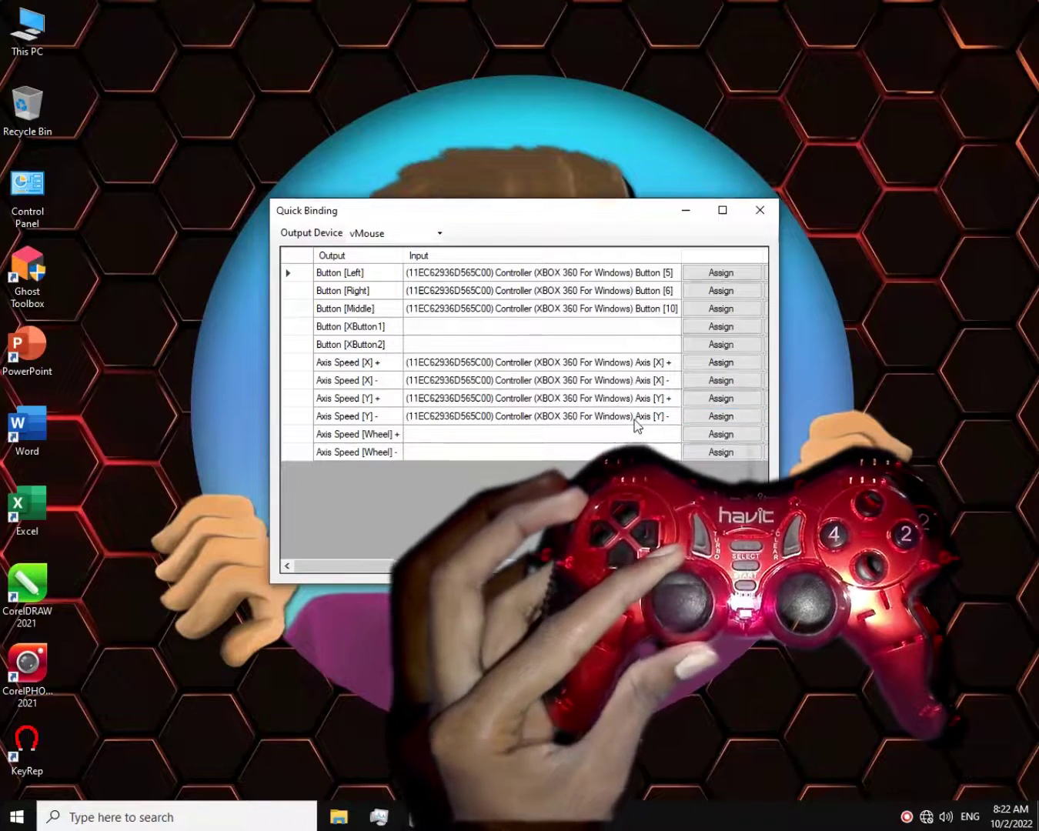
pyautogui.click(373, 437)
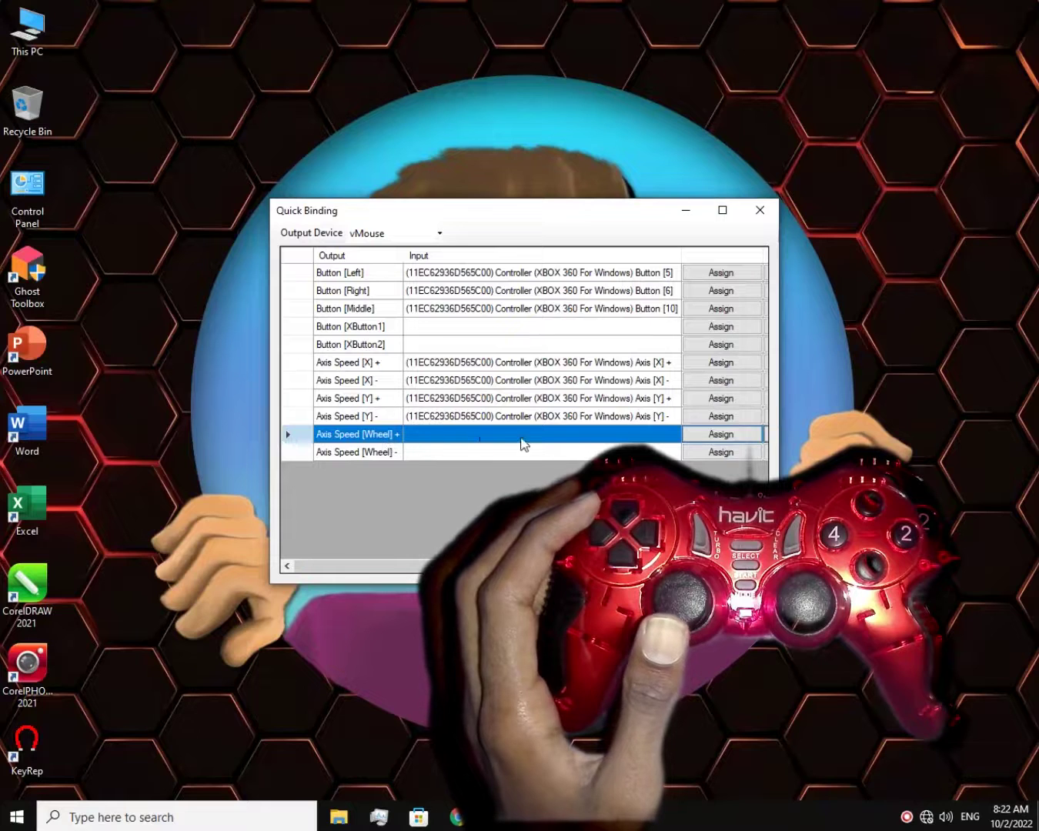
# Bind Axis Speed [Wheel] + to Axis [RY] - and [Wheel] - to Axis [RY] +.
pyautogui.click(441, 447)
pyautogui.press('Up')
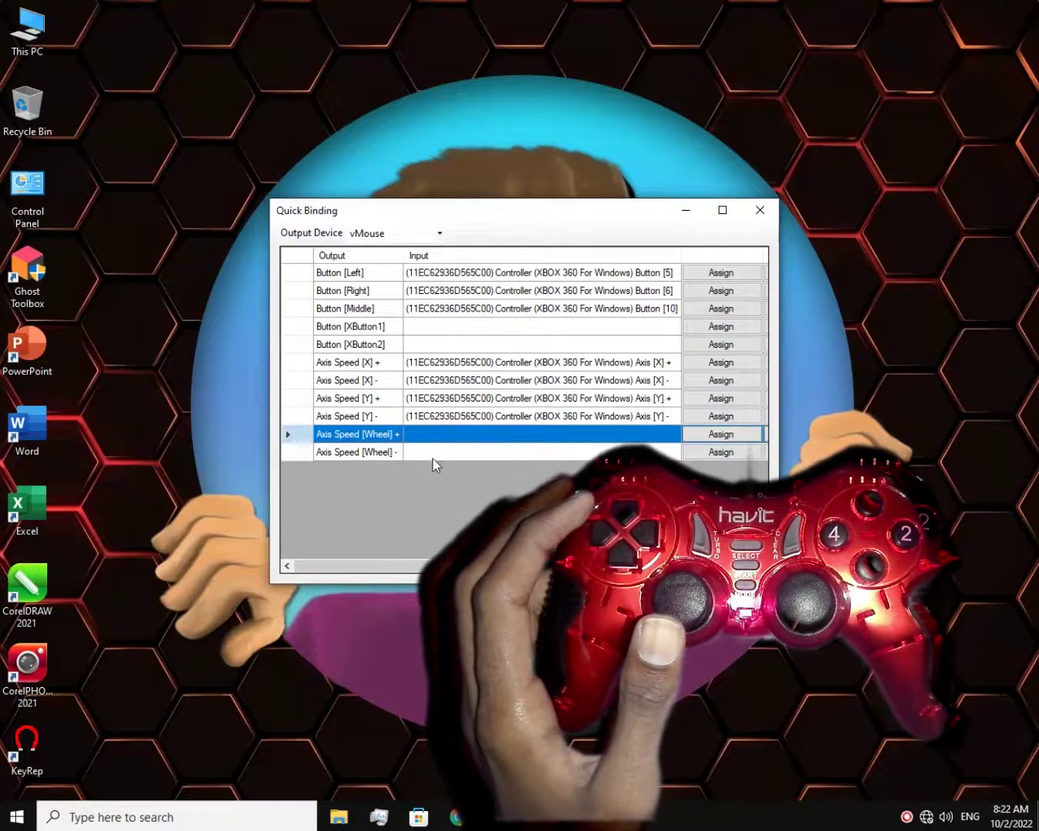
pyautogui.press('Down')
pyautogui.press('Up')
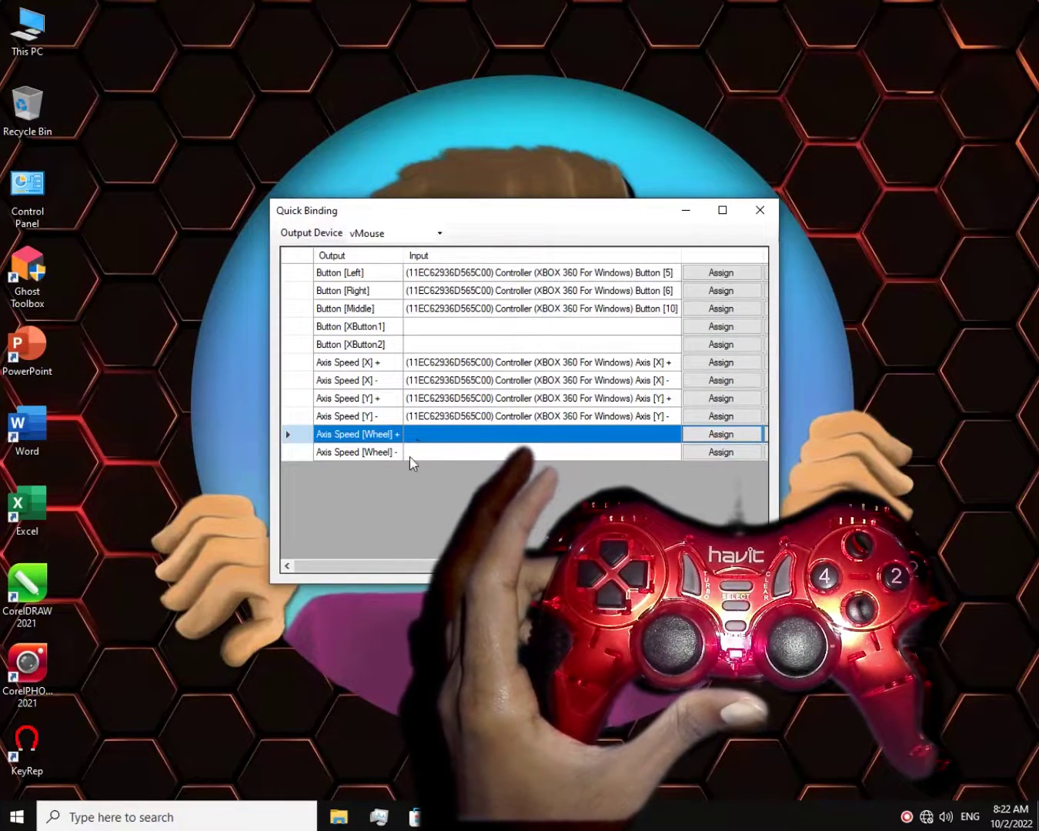
pyautogui.click(567, 459)
pyautogui.click(531, 438)
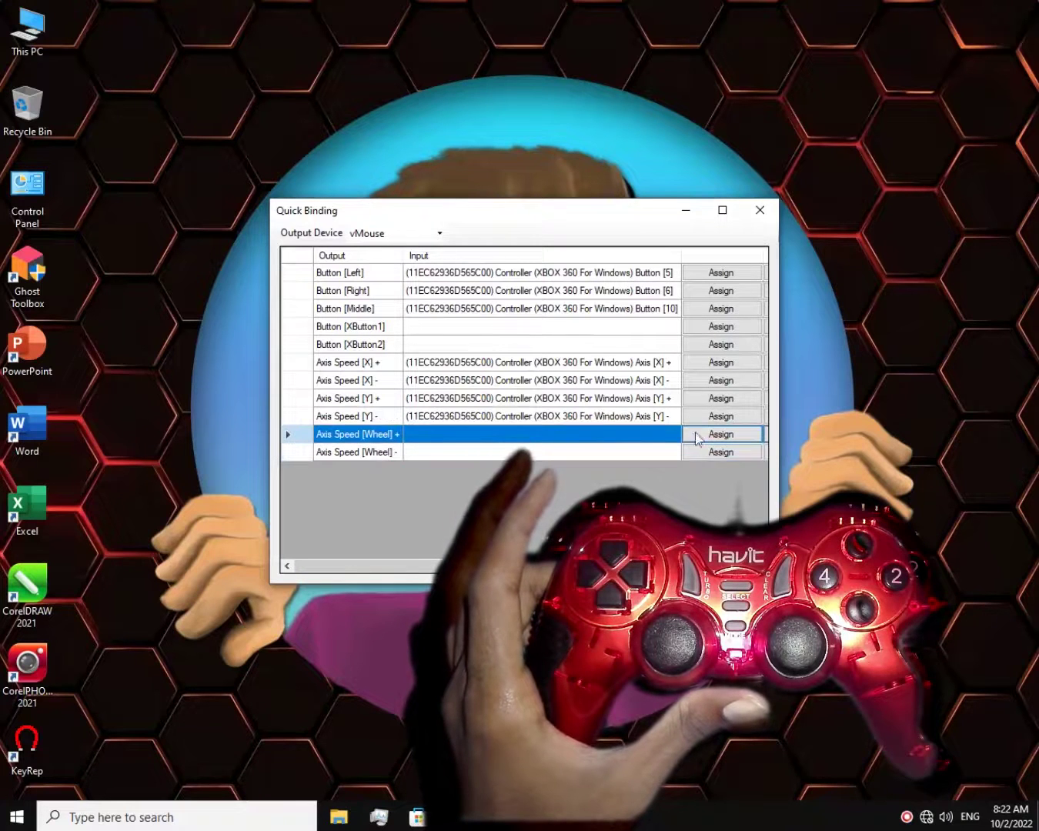
pyautogui.click(720, 434)
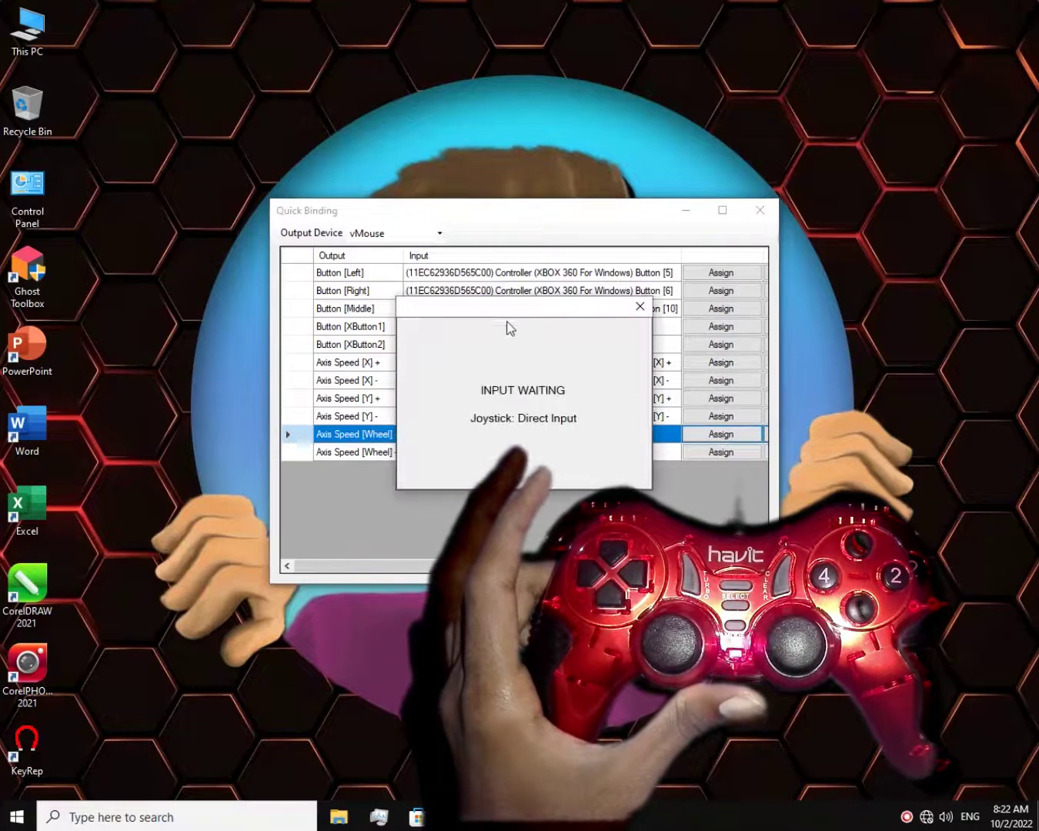
pyautogui.moveTo(504, 313); pyautogui.dragTo(541, 243)
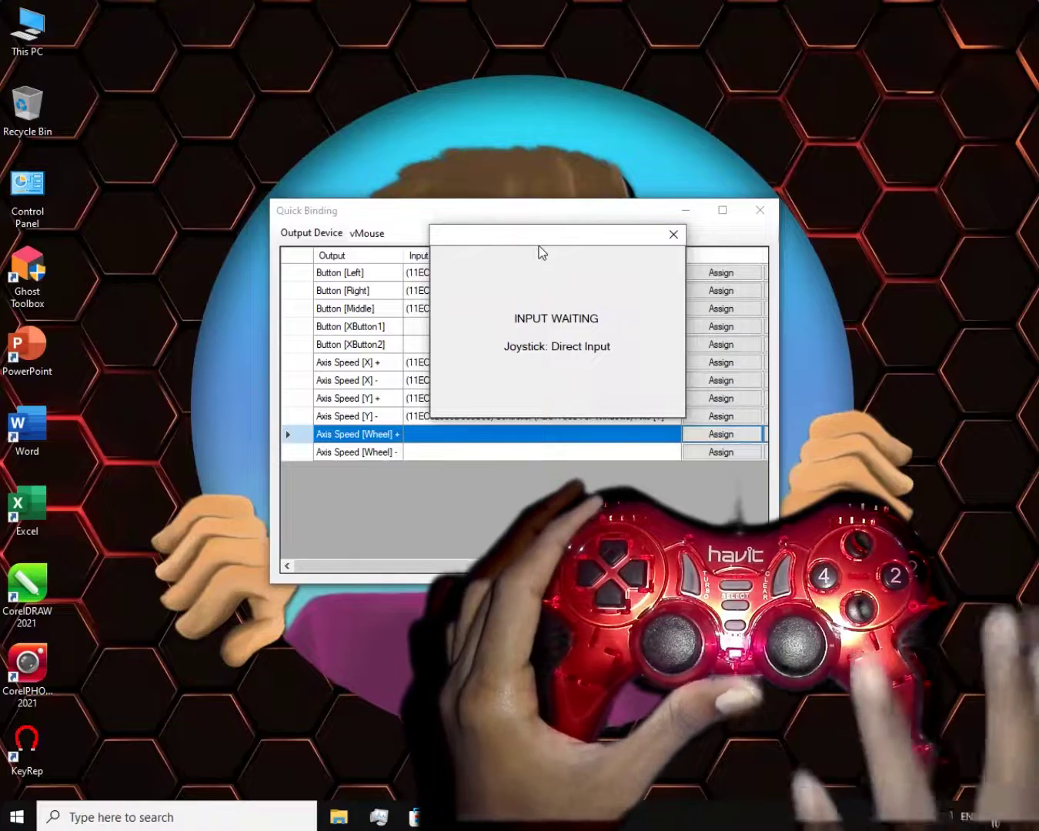
pyautogui.click(720, 434)
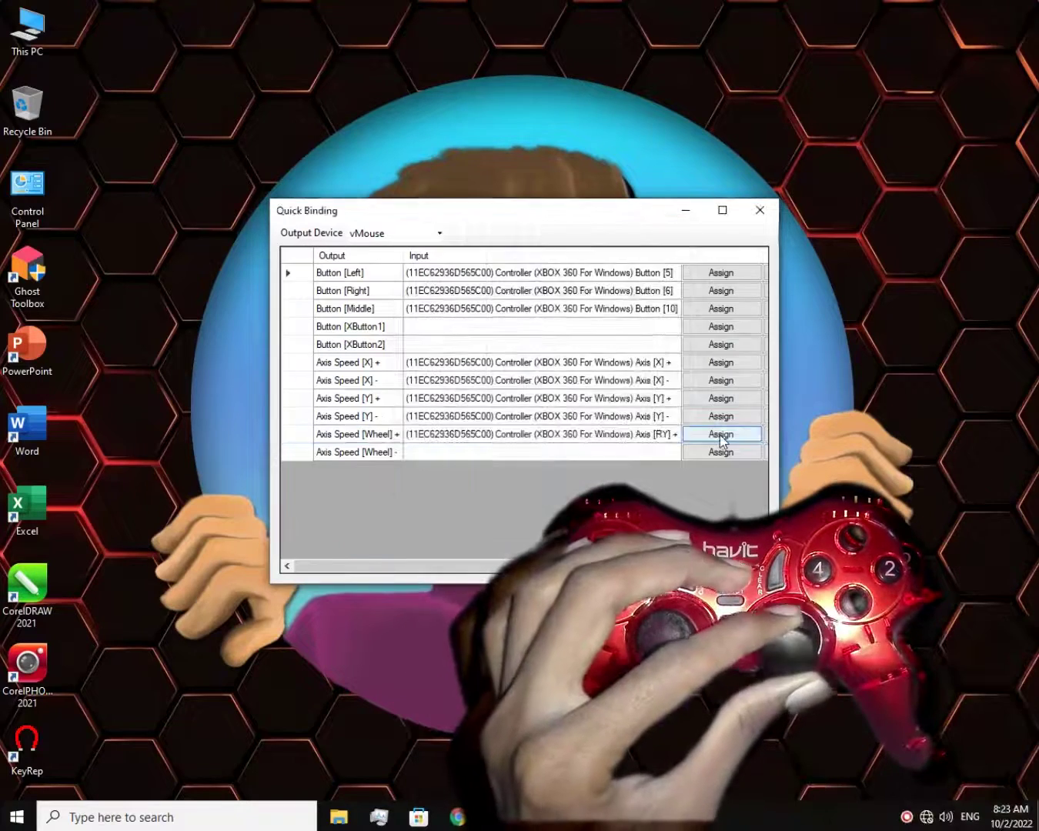
pyautogui.click(720, 434)
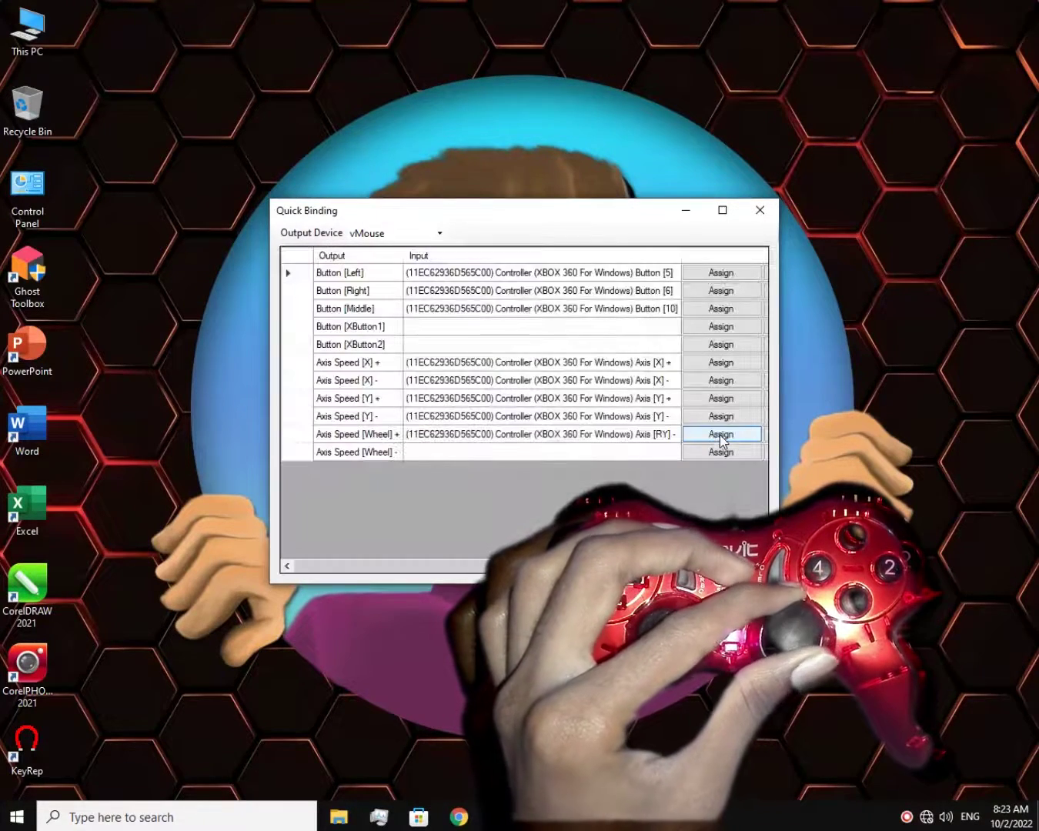
pyautogui.click(718, 453)
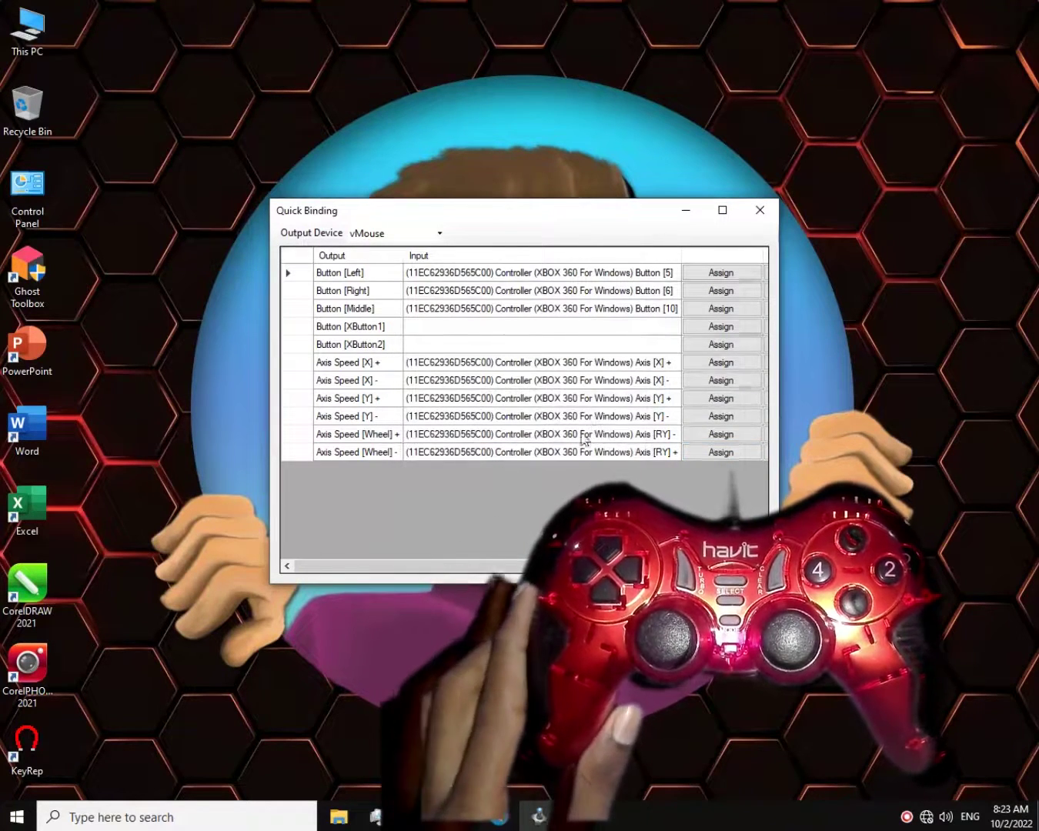
pyautogui.click(683, 433)
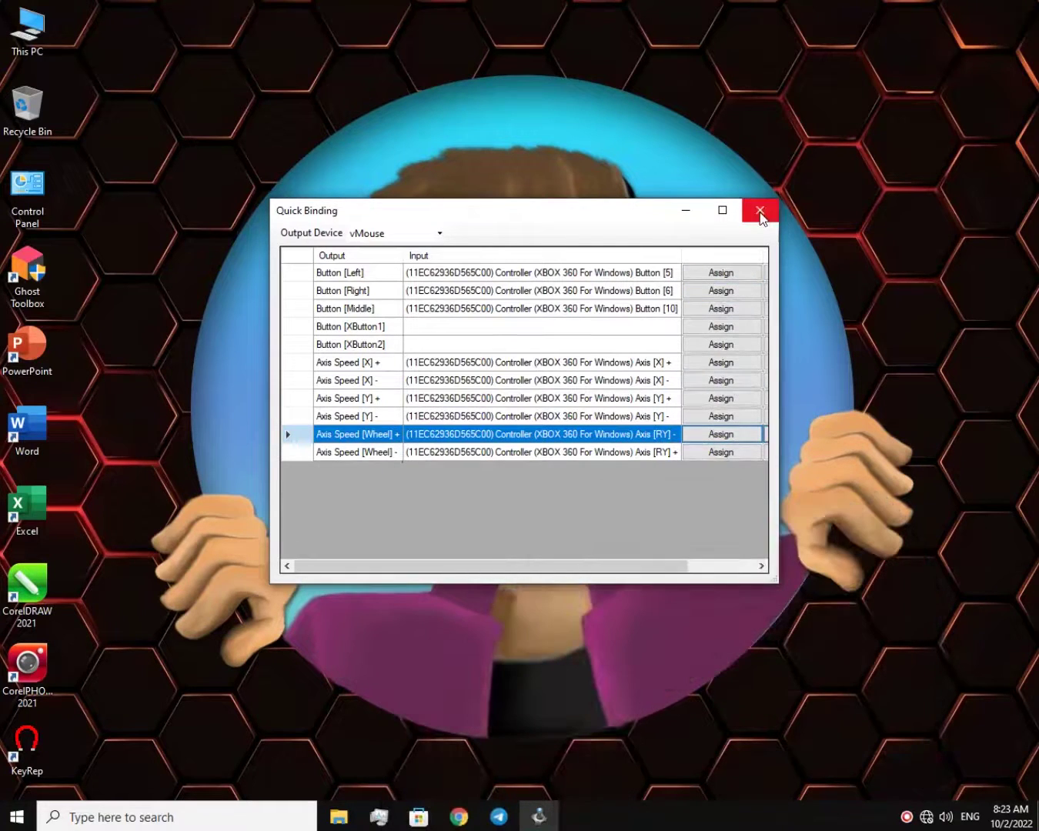
# Save the quick bindings and enlarge Bind Manager to show all 15 vMouse bindings.
pyautogui.click(759, 211)
pyautogui.click(494, 455)
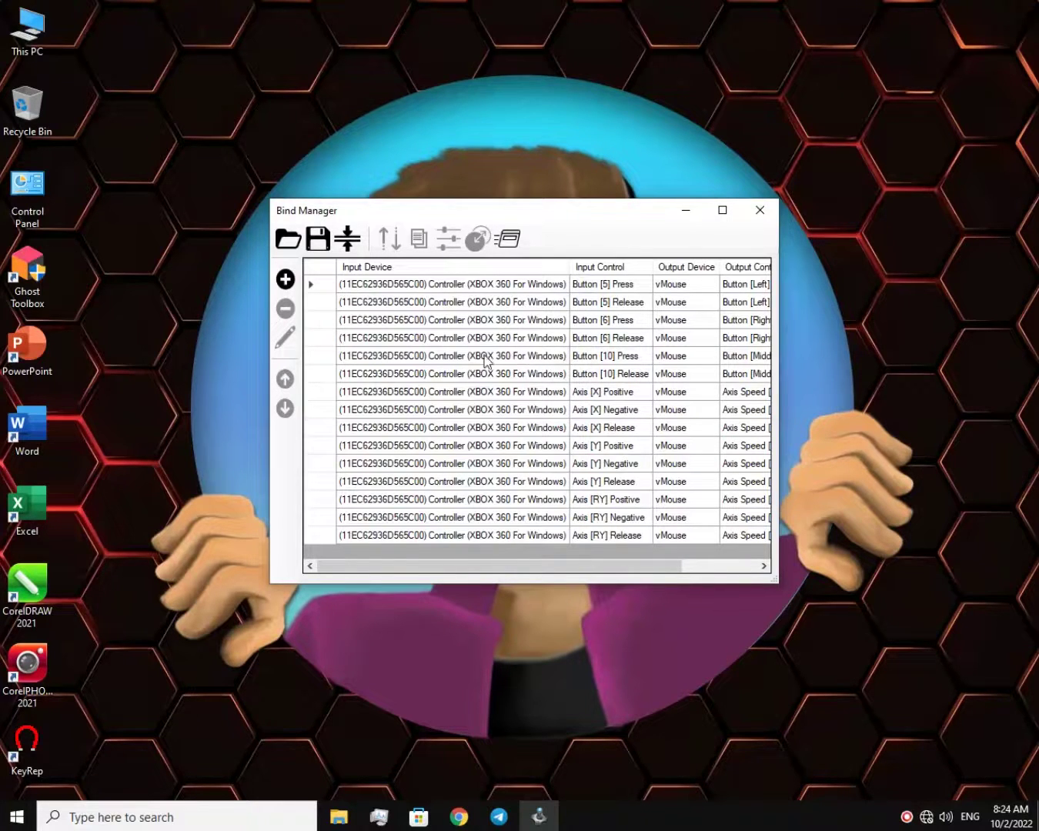
pyautogui.moveTo(779, 395); pyautogui.dragTo(924, 392)
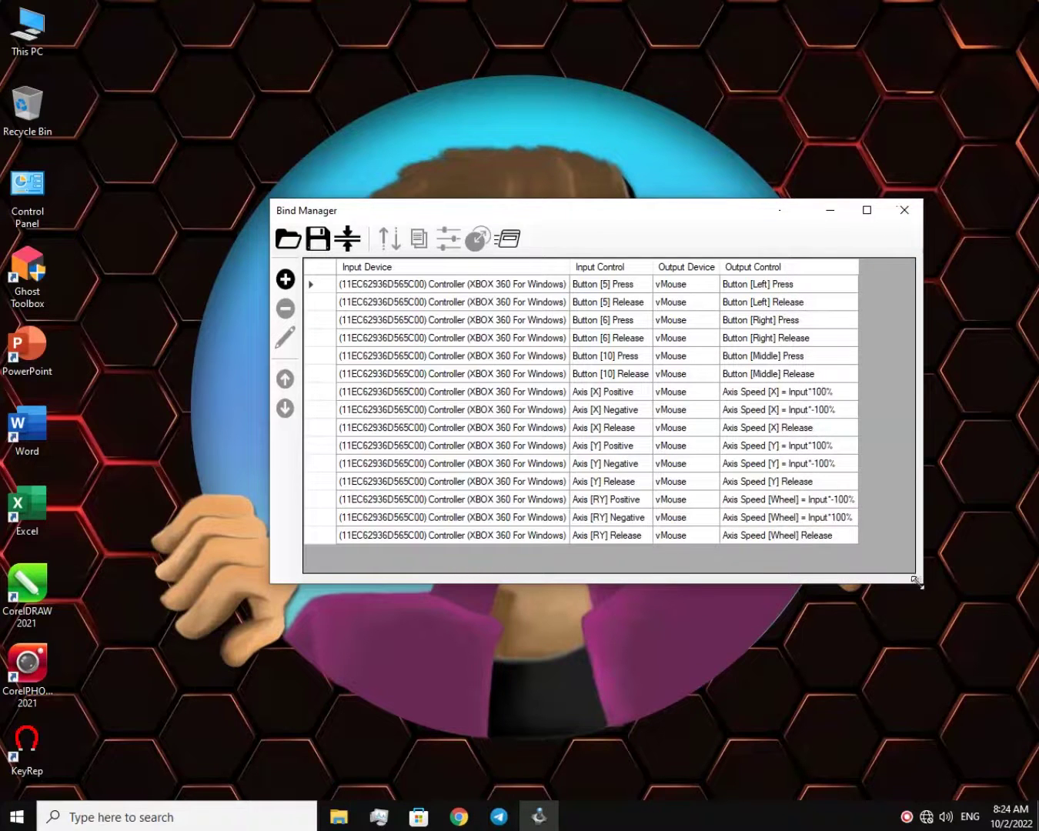
pyautogui.moveTo(917, 582); pyautogui.dragTo(920, 627)
pyautogui.moveTo(630, 220); pyautogui.dragTo(620, 164)
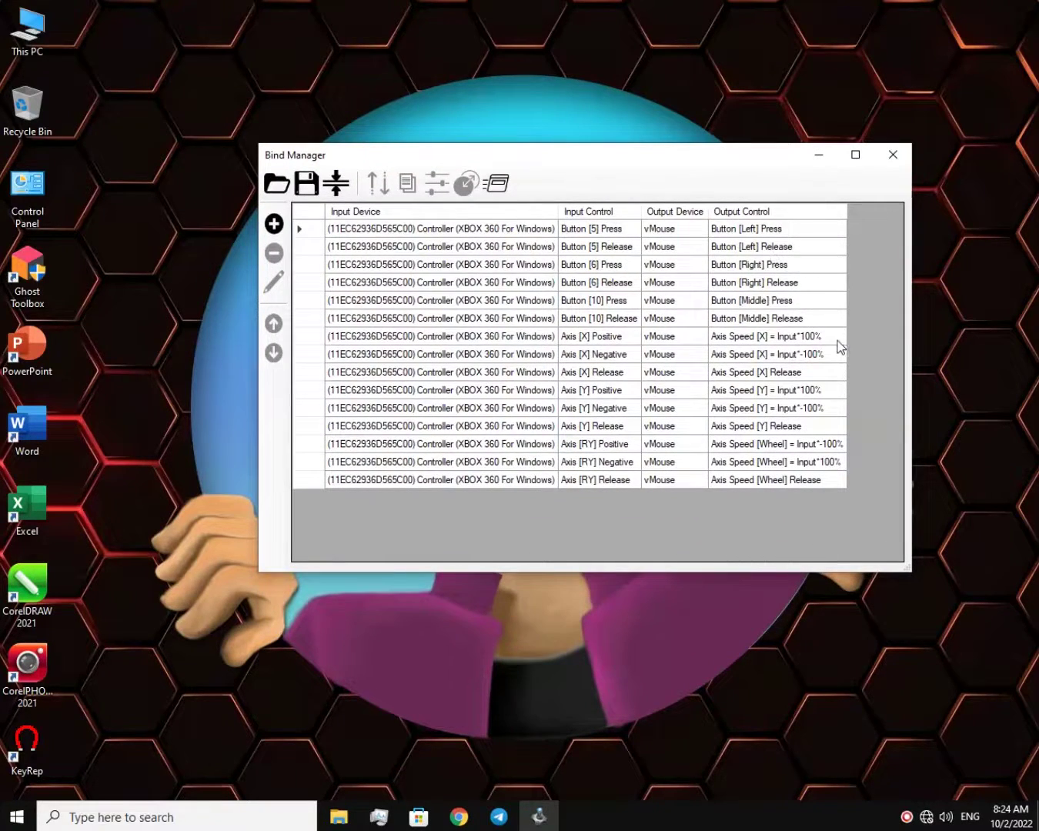
pyautogui.moveTo(837, 341); pyautogui.dragTo(825, 463)
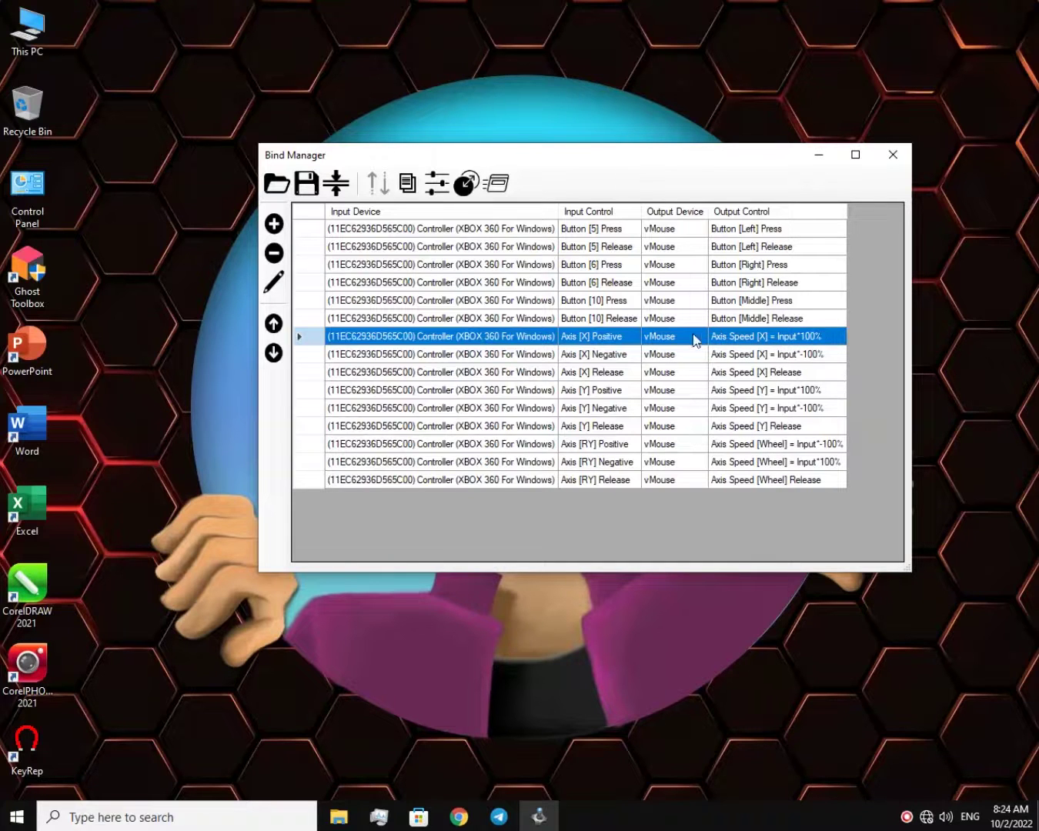
# Set the Axis [X] Positive binding's input sensitivity to 50 and save the binding.
pyautogui.doubleClick(637, 343)
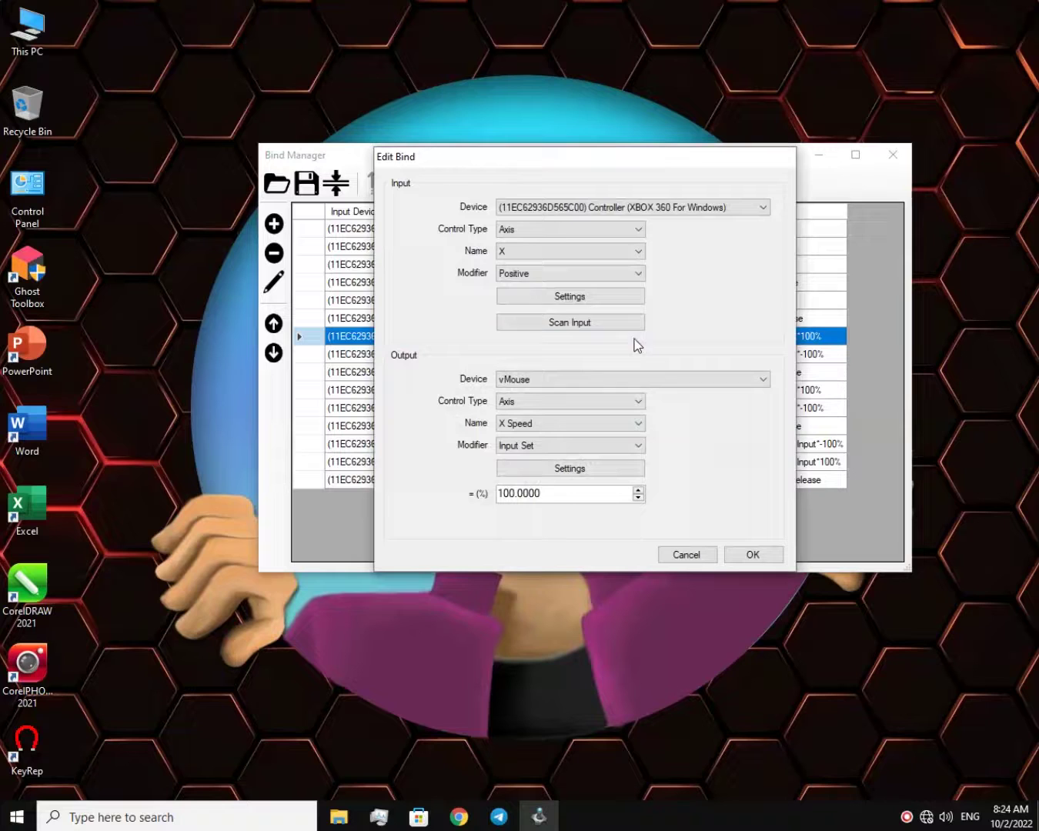
pyautogui.click(533, 468)
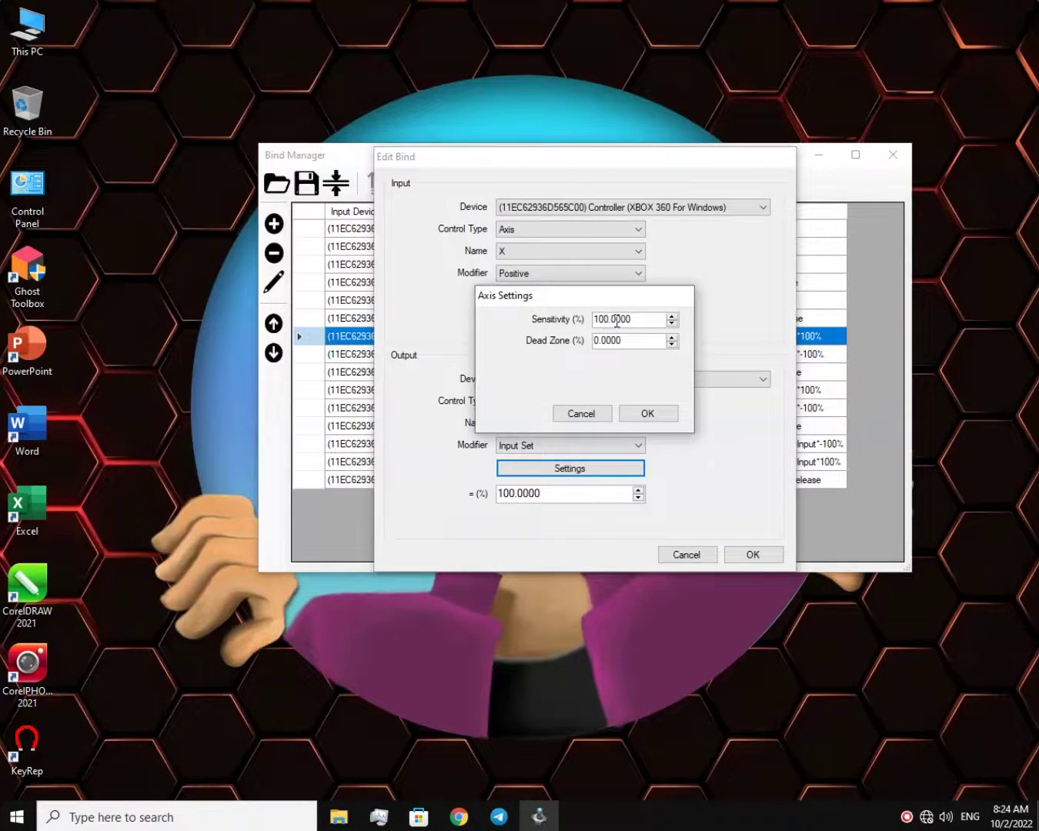
pyautogui.doubleClick(608, 322)
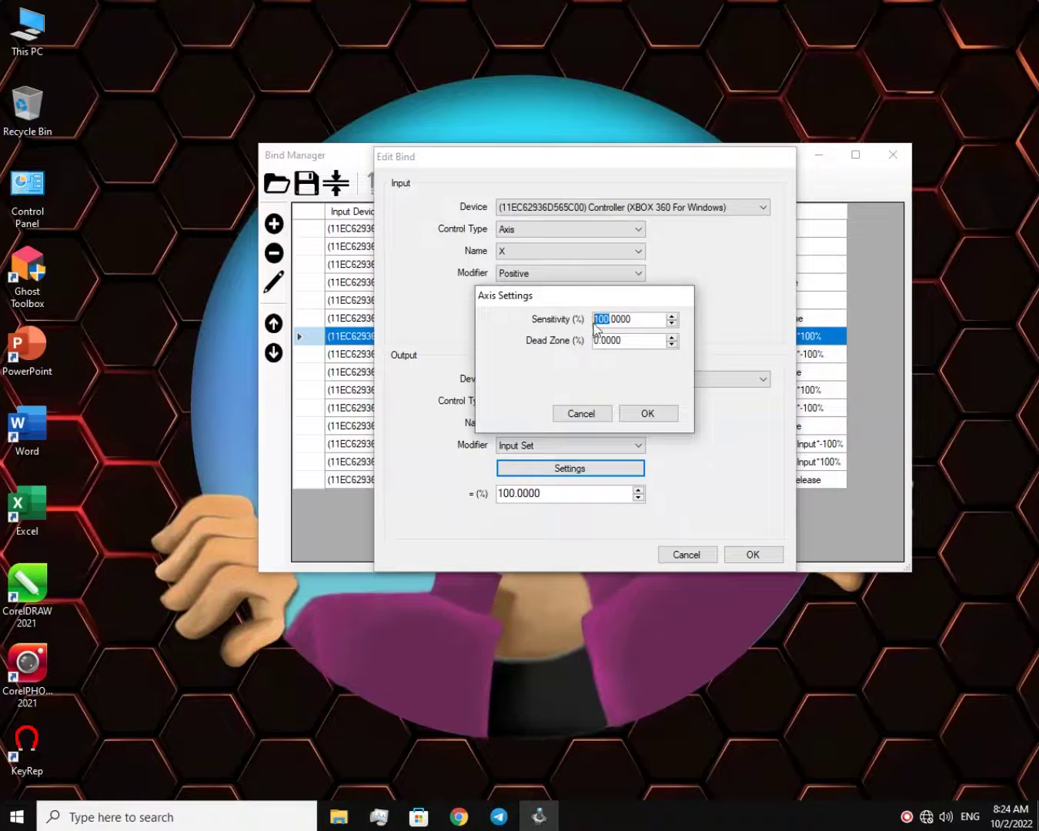
pyautogui.click(649, 323)
pyautogui.click(671, 324)
pyautogui.click(671, 324)
pyautogui.moveTo(610, 320); pyautogui.dragTo(586, 318)
pyautogui.write('50')
pyautogui.click(647, 413)
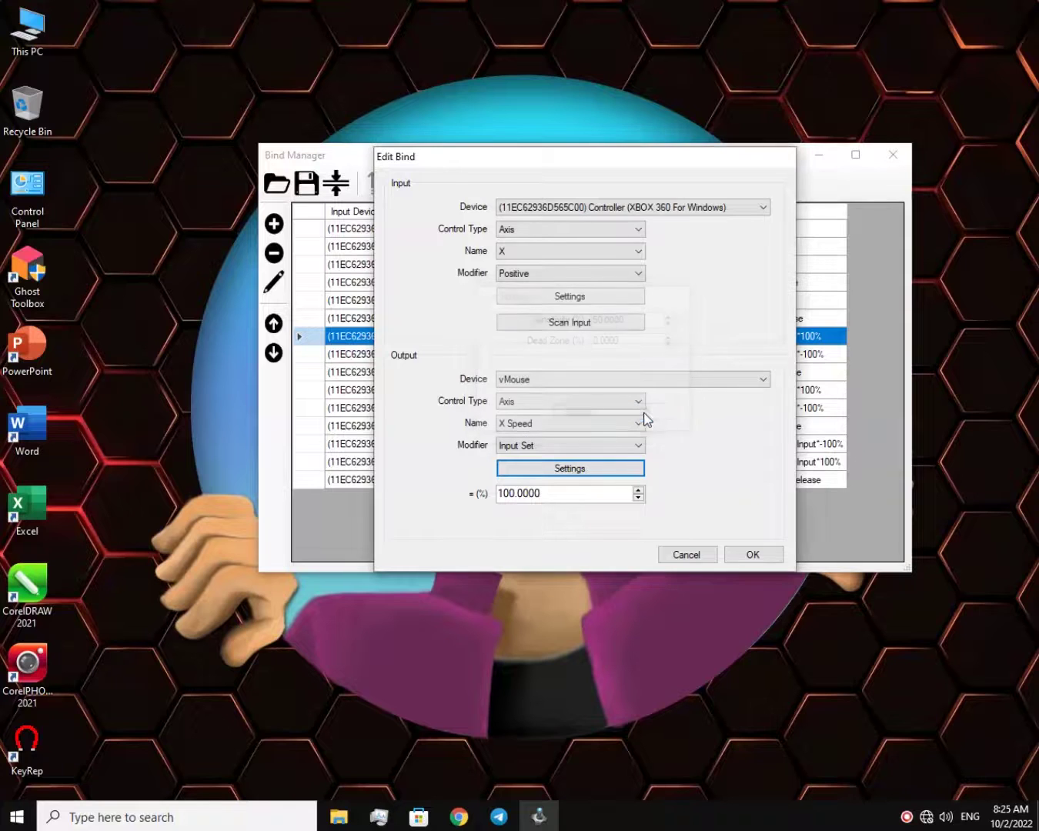
pyautogui.click(750, 553)
# Enter 5 in the Axis [X] Negative binding's sensitivity setting and save the binding.
pyautogui.doubleClick(625, 354)
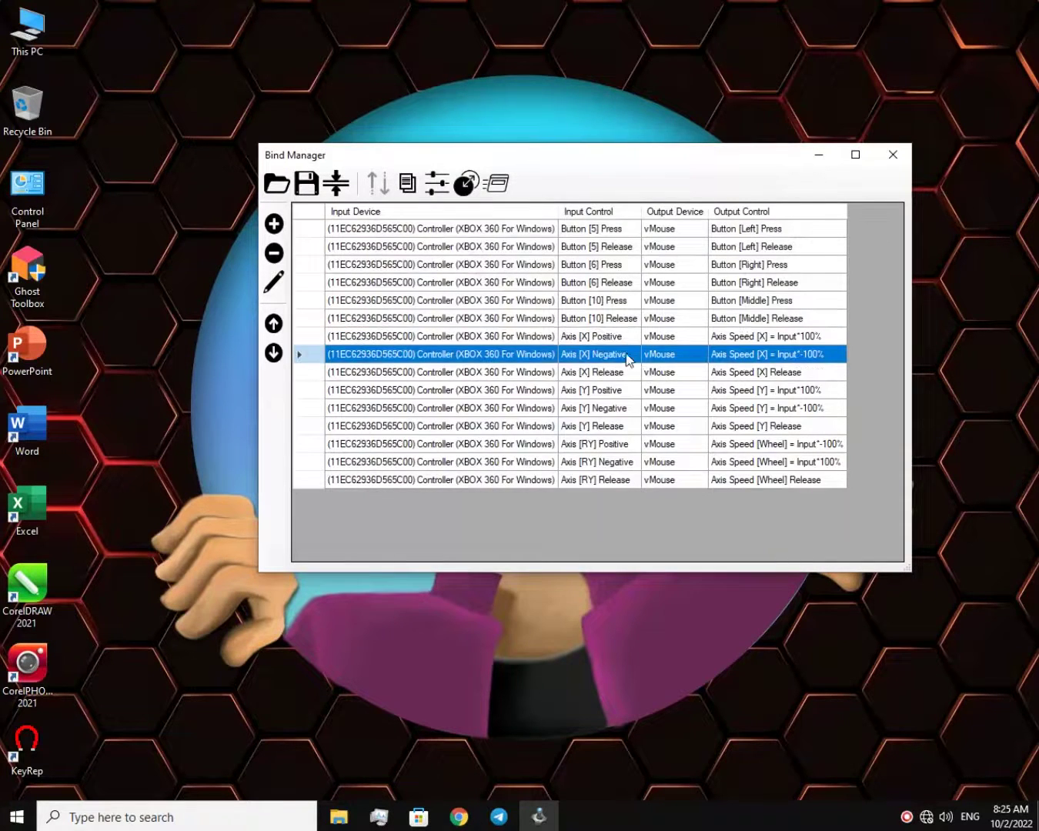
pyautogui.click(571, 468)
pyautogui.write('5')
pyautogui.click(648, 413)
pyautogui.click(750, 553)
# Enter 5 in the Axis [Y] Positive binding's sensitivity setting and save the binding.
pyautogui.doubleClick(643, 385)
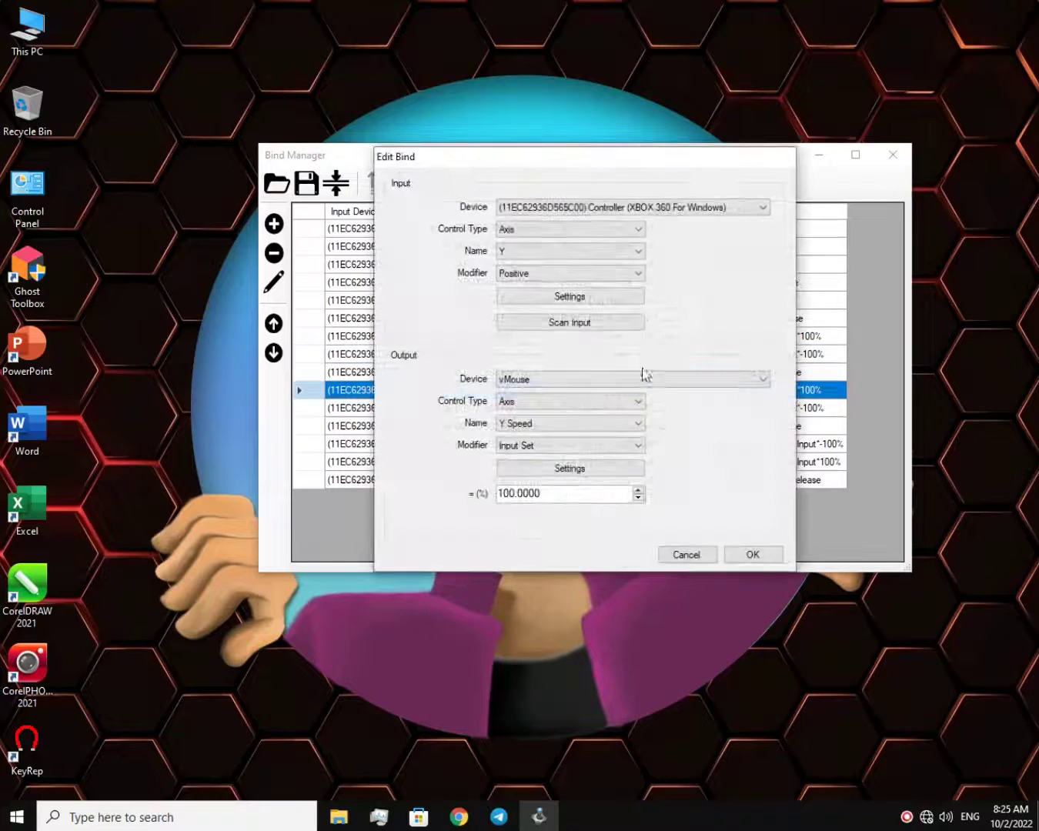
pyautogui.click(572, 467)
pyautogui.write('50.0000')
pyautogui.click(647, 413)
pyautogui.click(753, 554)
# Replace the leading sensitivity digit with 5 on the Axis [Y] Negative binding and save it.
pyautogui.doubleClick(642, 408)
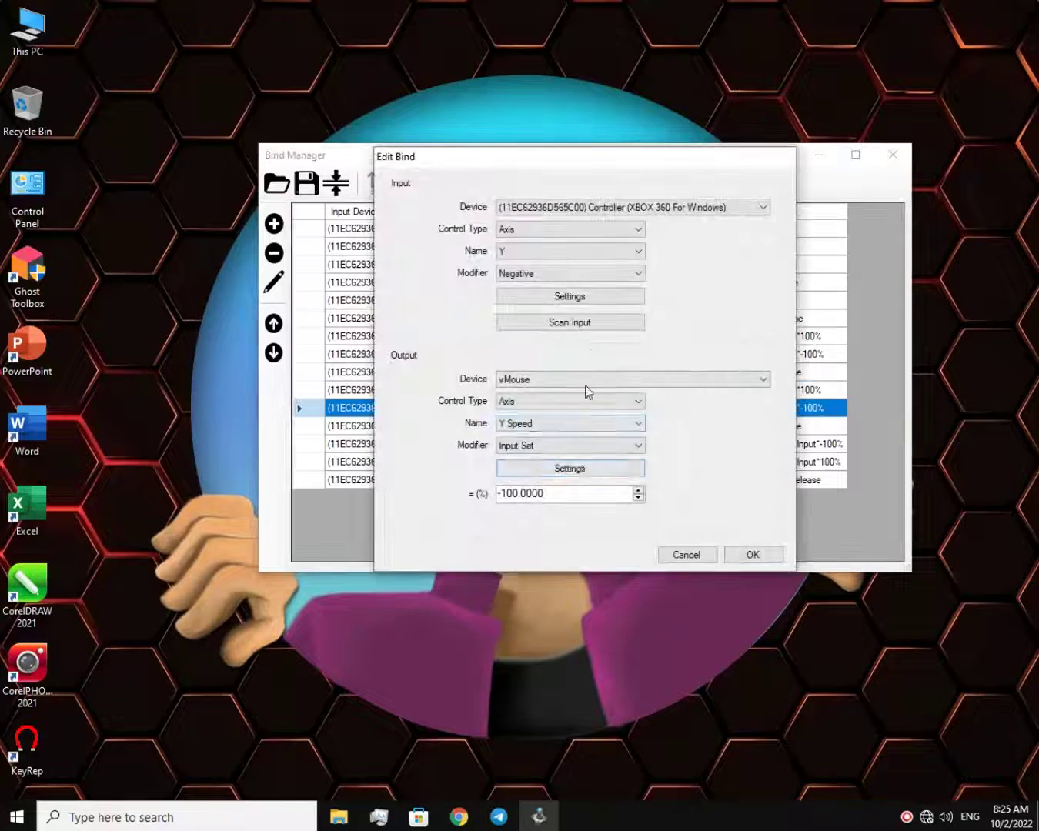
pyautogui.click(571, 468)
pyautogui.click(597, 319)
pyautogui.press('BackSpace')
pyautogui.write('5')
pyautogui.click(647, 413)
pyautogui.click(752, 555)
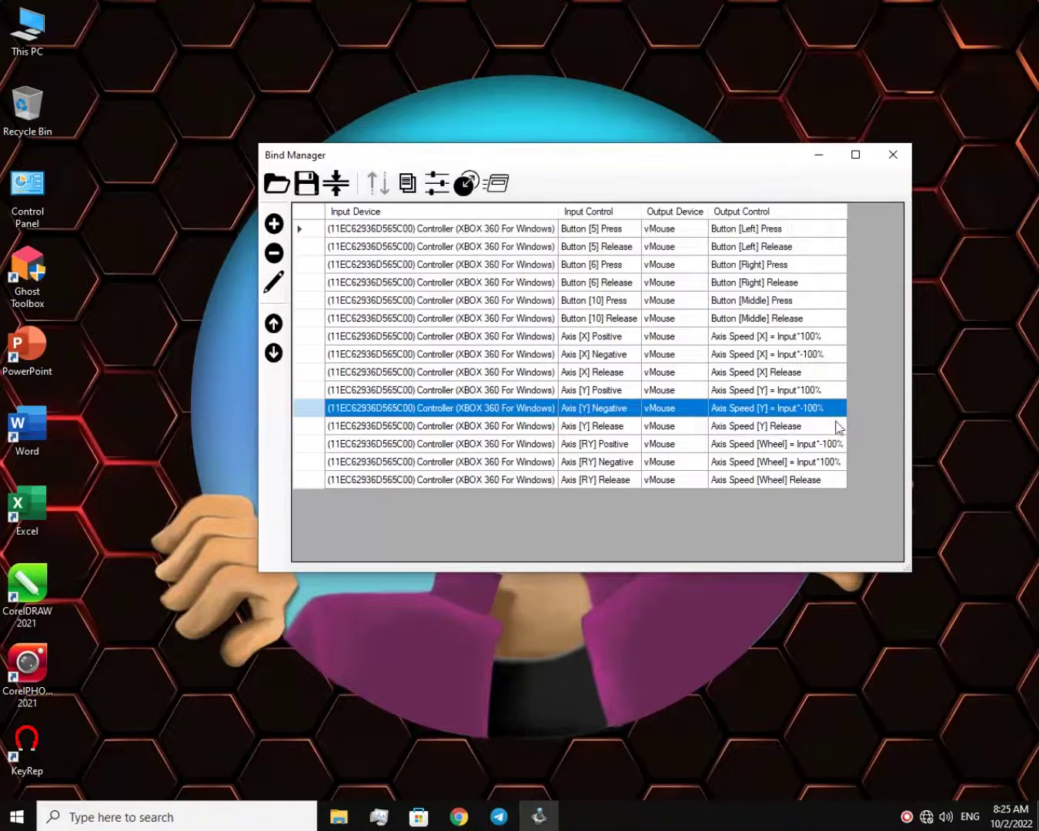
# Select the Axis [RY] Positive row and open its Wheel Speed binding for review.
pyautogui.click(604, 444)
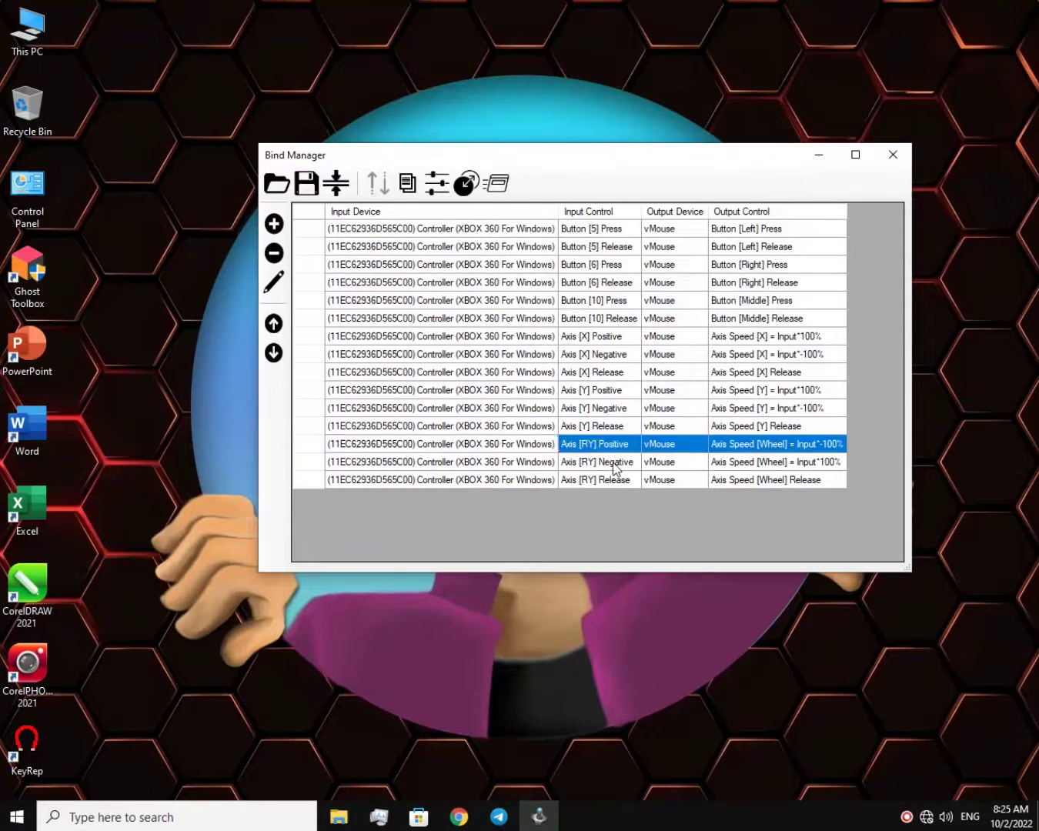
pyautogui.click(602, 464)
pyautogui.click(650, 447)
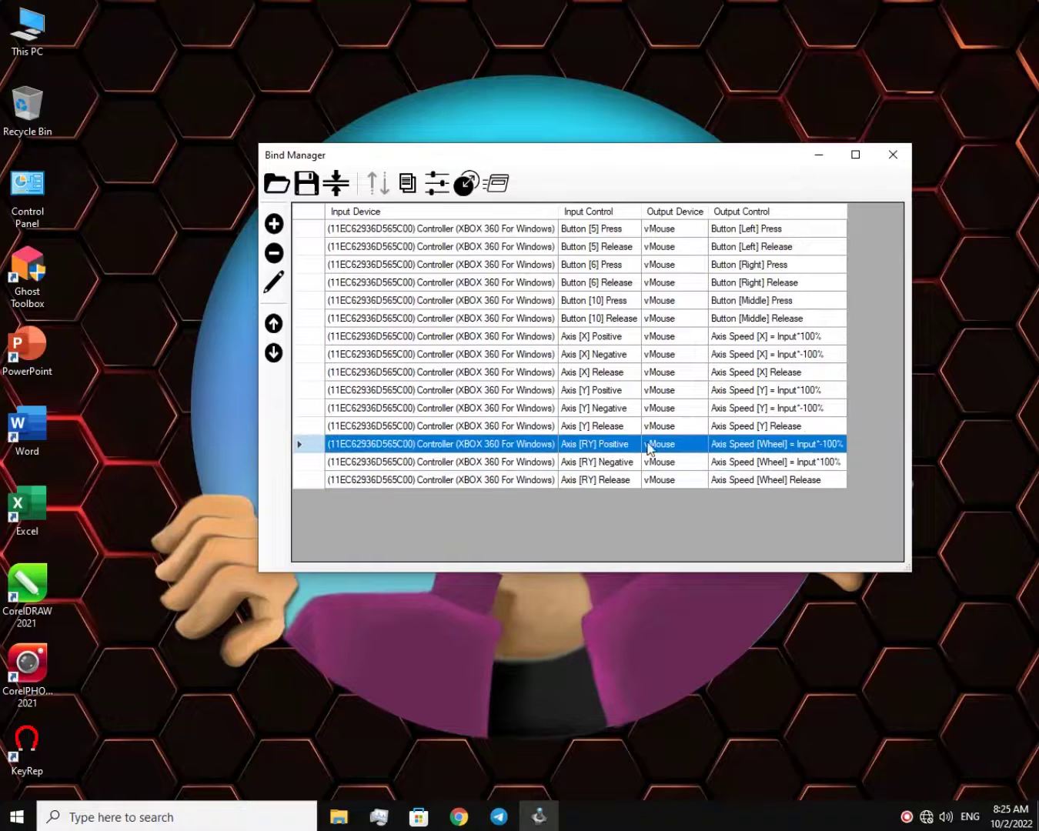
pyautogui.doubleClick(653, 438)
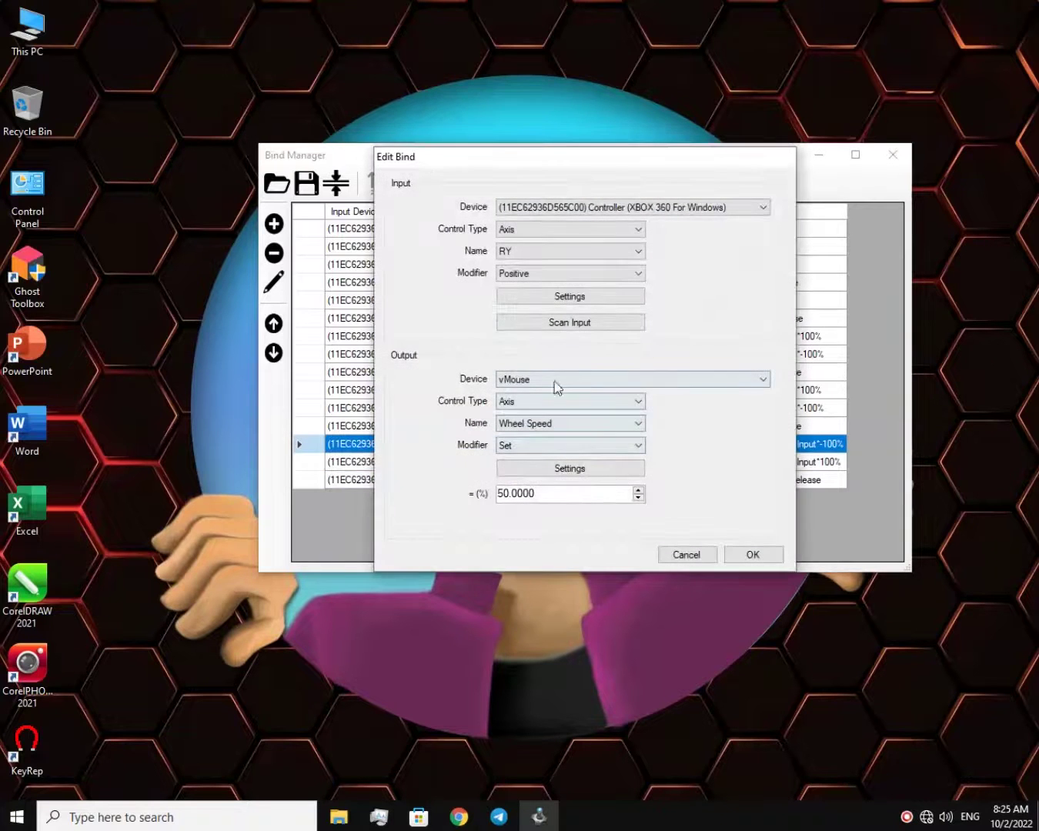